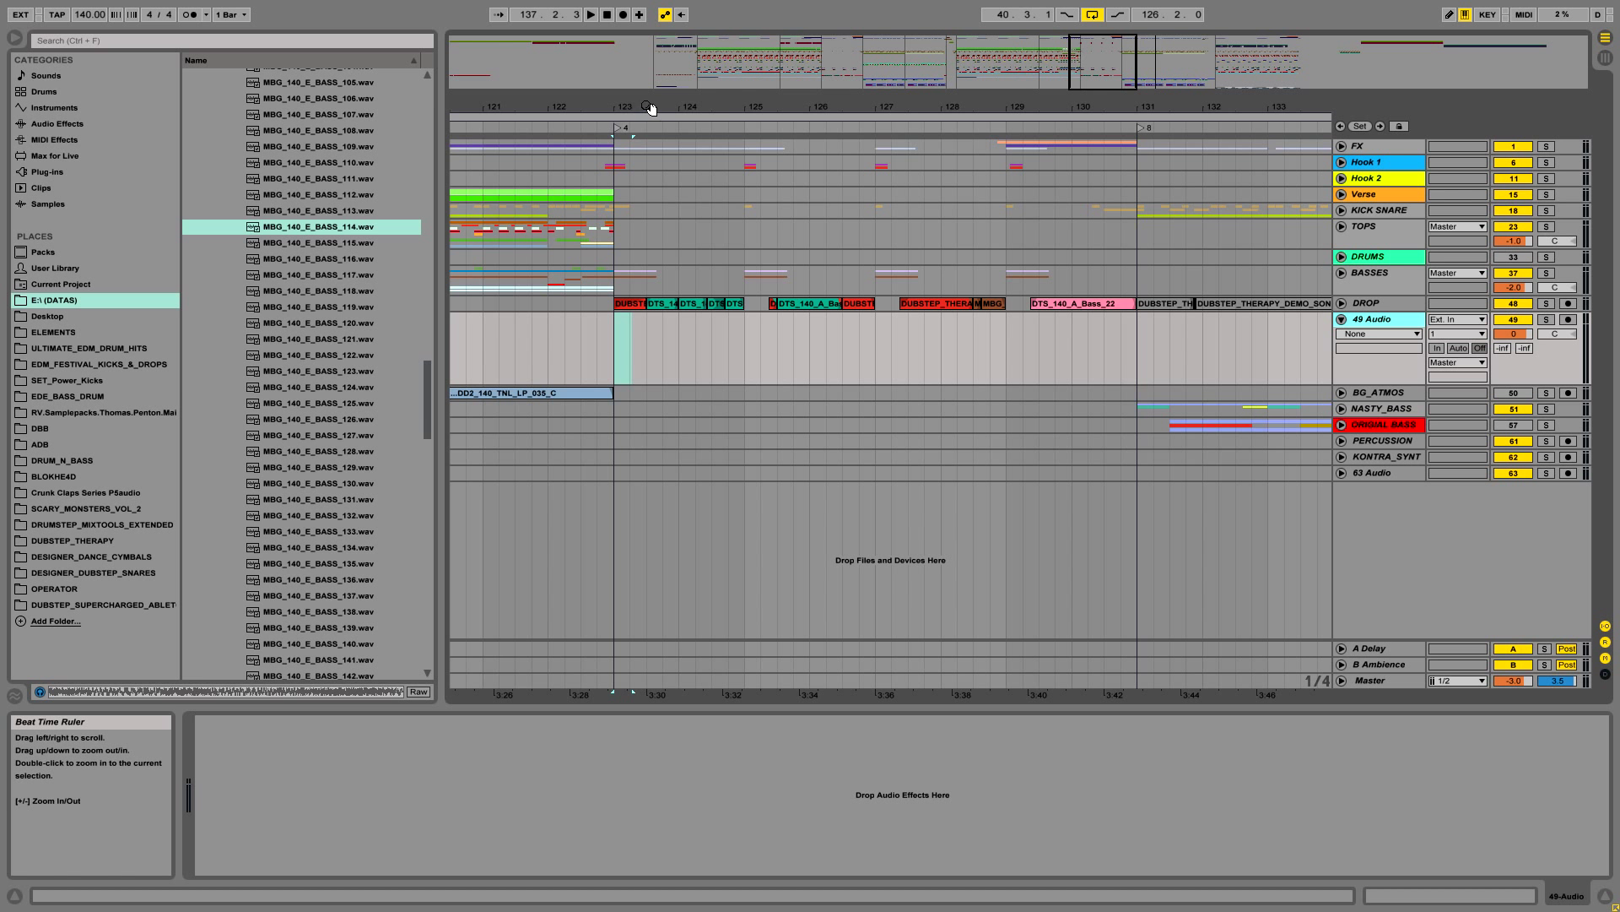
Step: Play the arrangement from bar 123 and unfold the DROP track to show its clip waveforms around bar 128
{"action": "left_click_drag", "start_coordinate": [650, 108], "coordinate": [660, 73]}
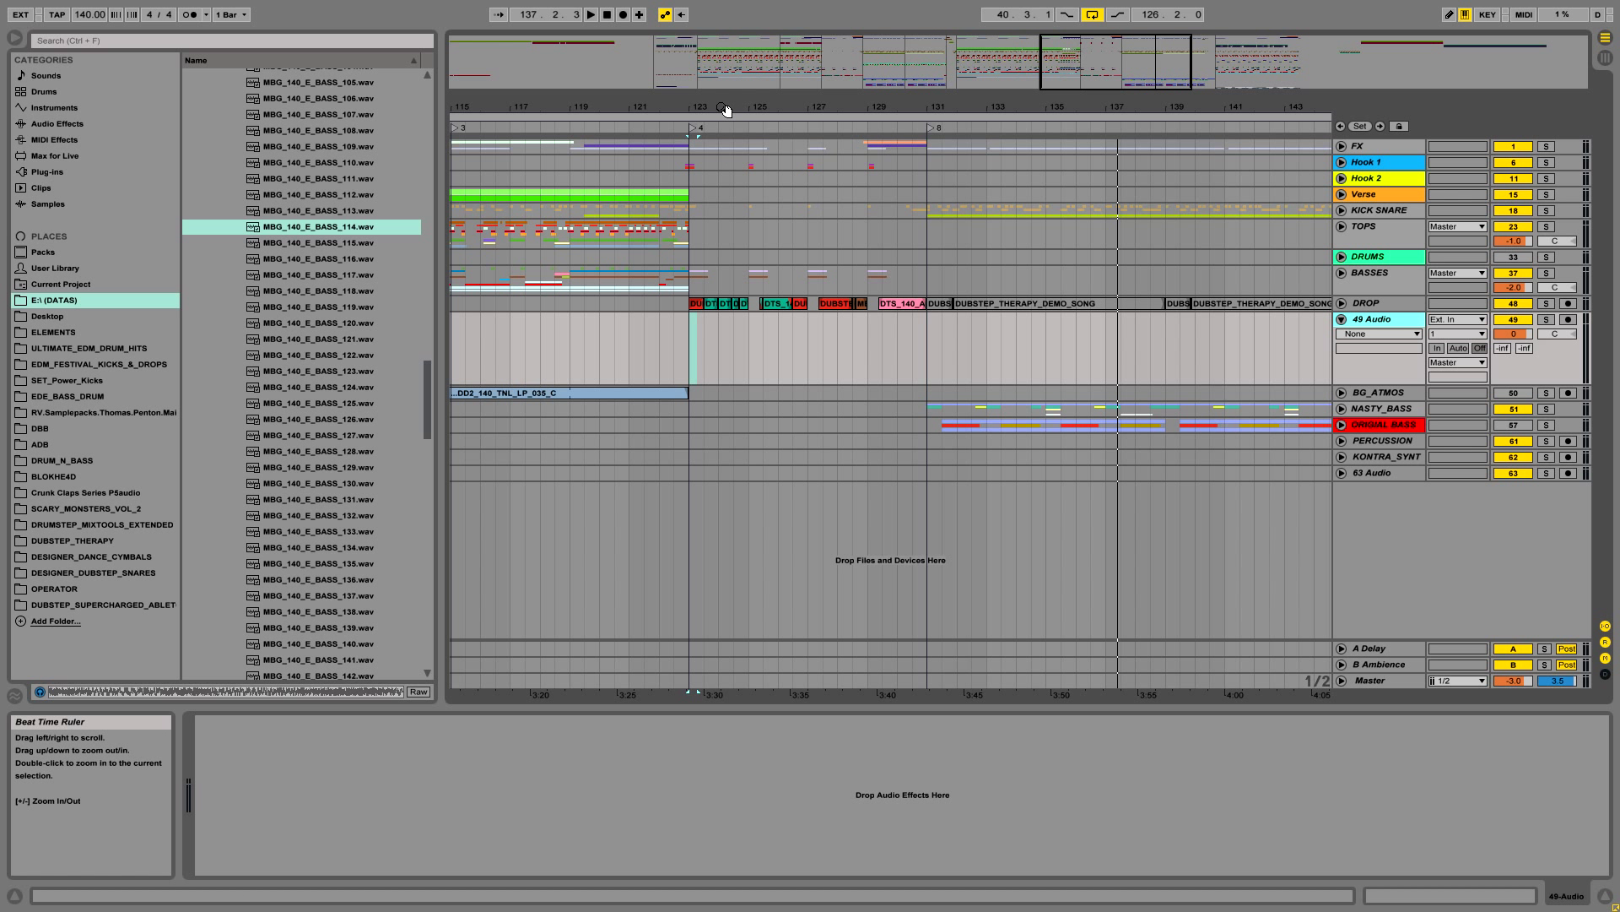
{"action": "left_click", "coordinate": [692, 286]}
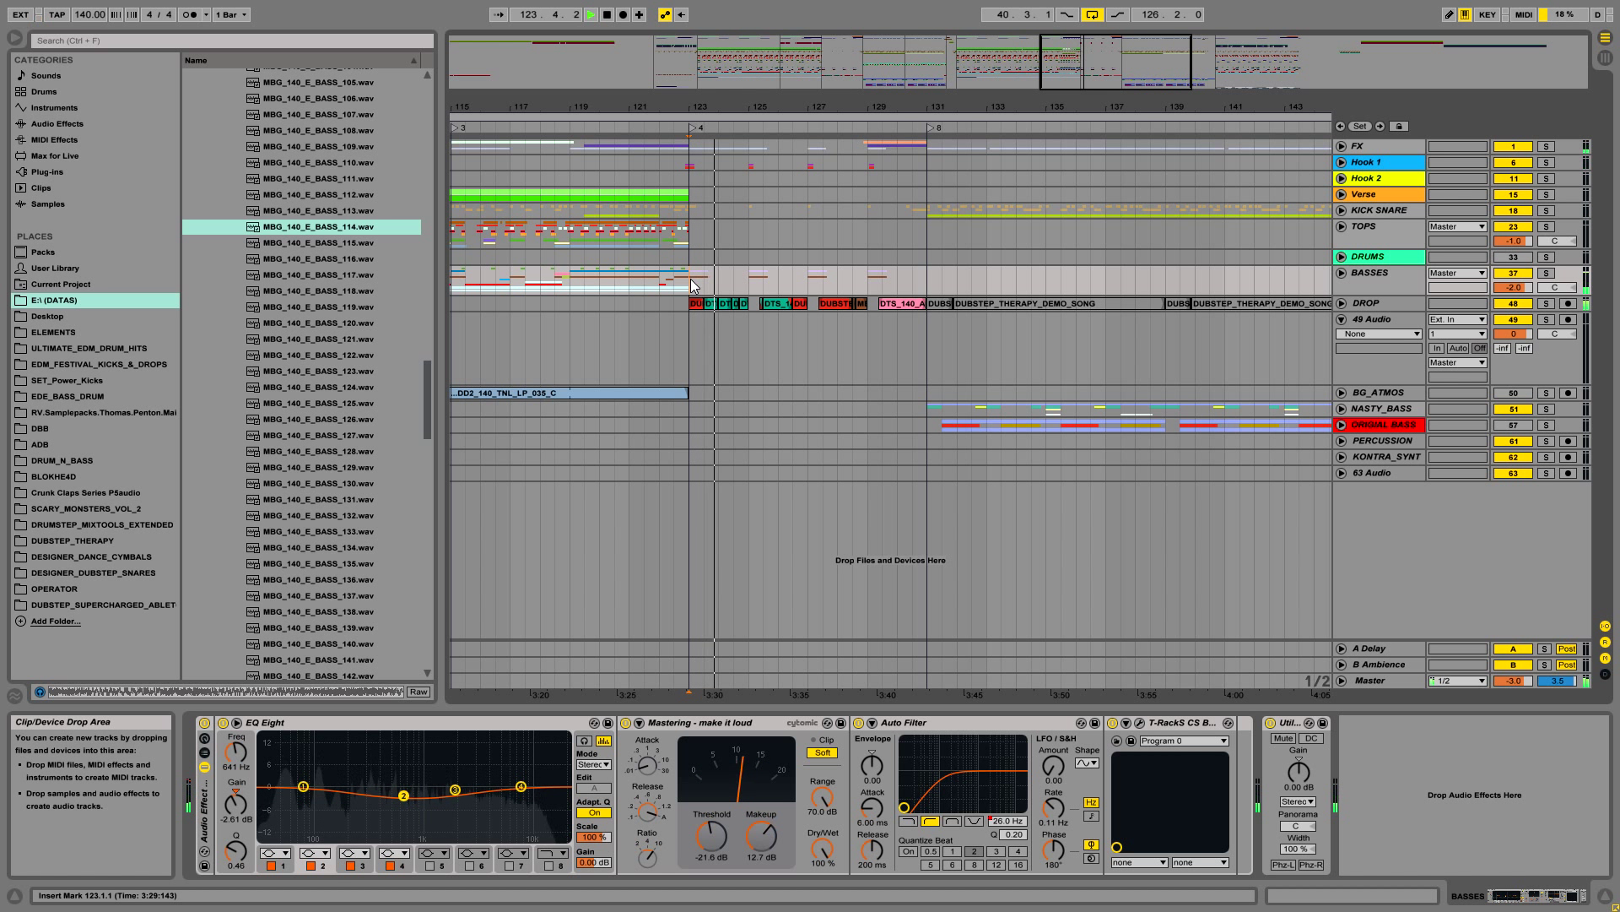
{"action": "left_click_drag", "start_coordinate": [833, 107], "coordinate": [833, 156]}
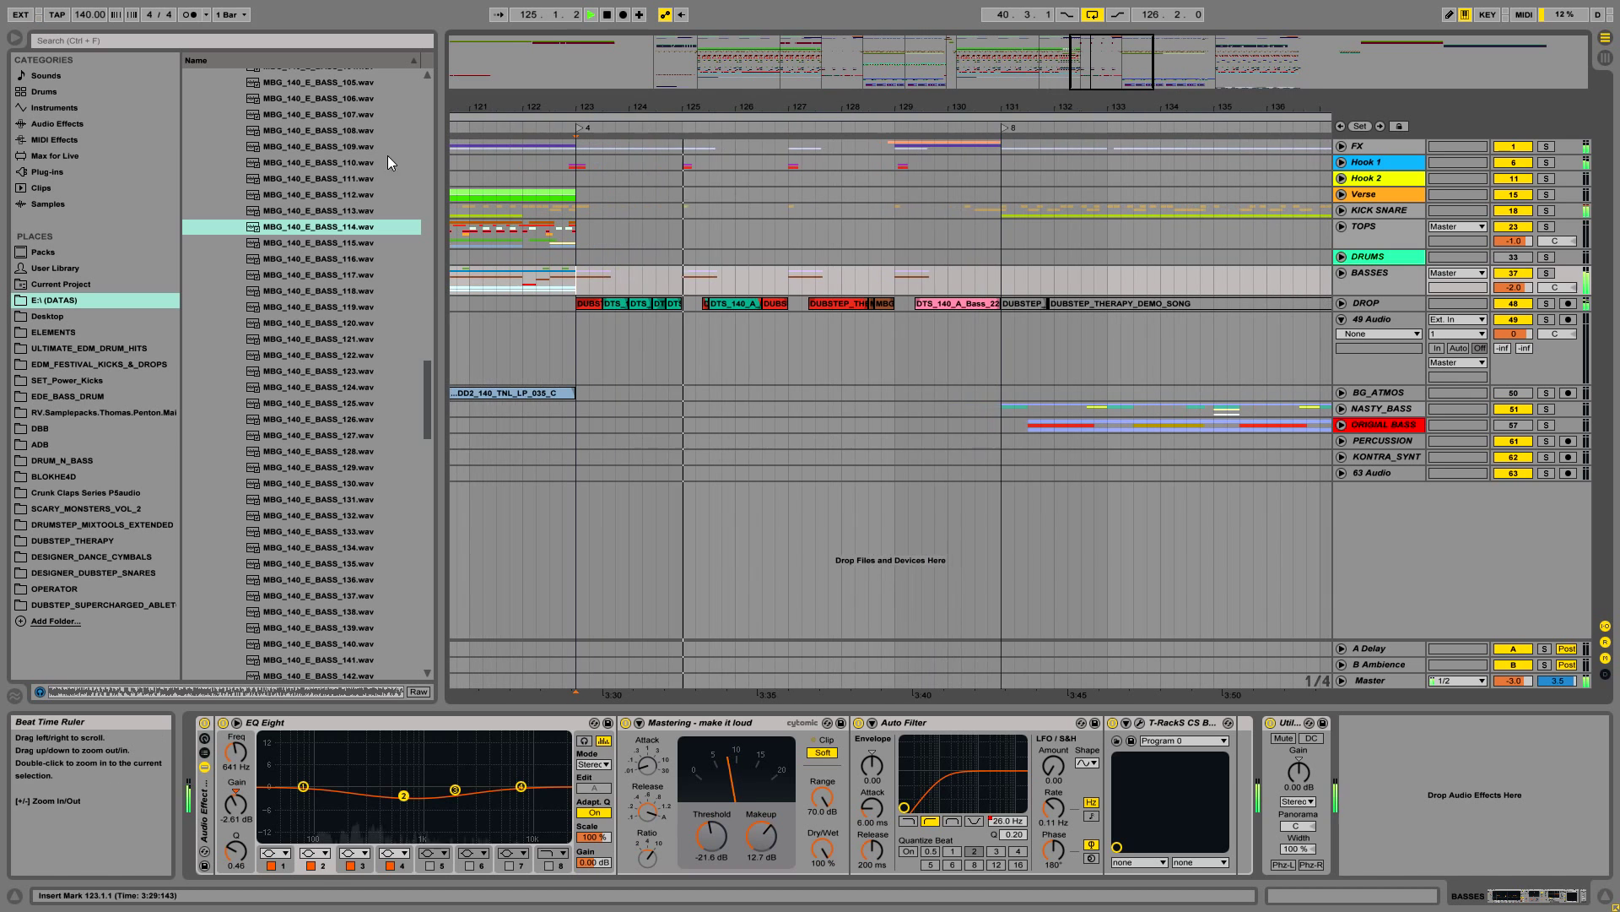
{"action": "left_click", "coordinate": [14, 37]}
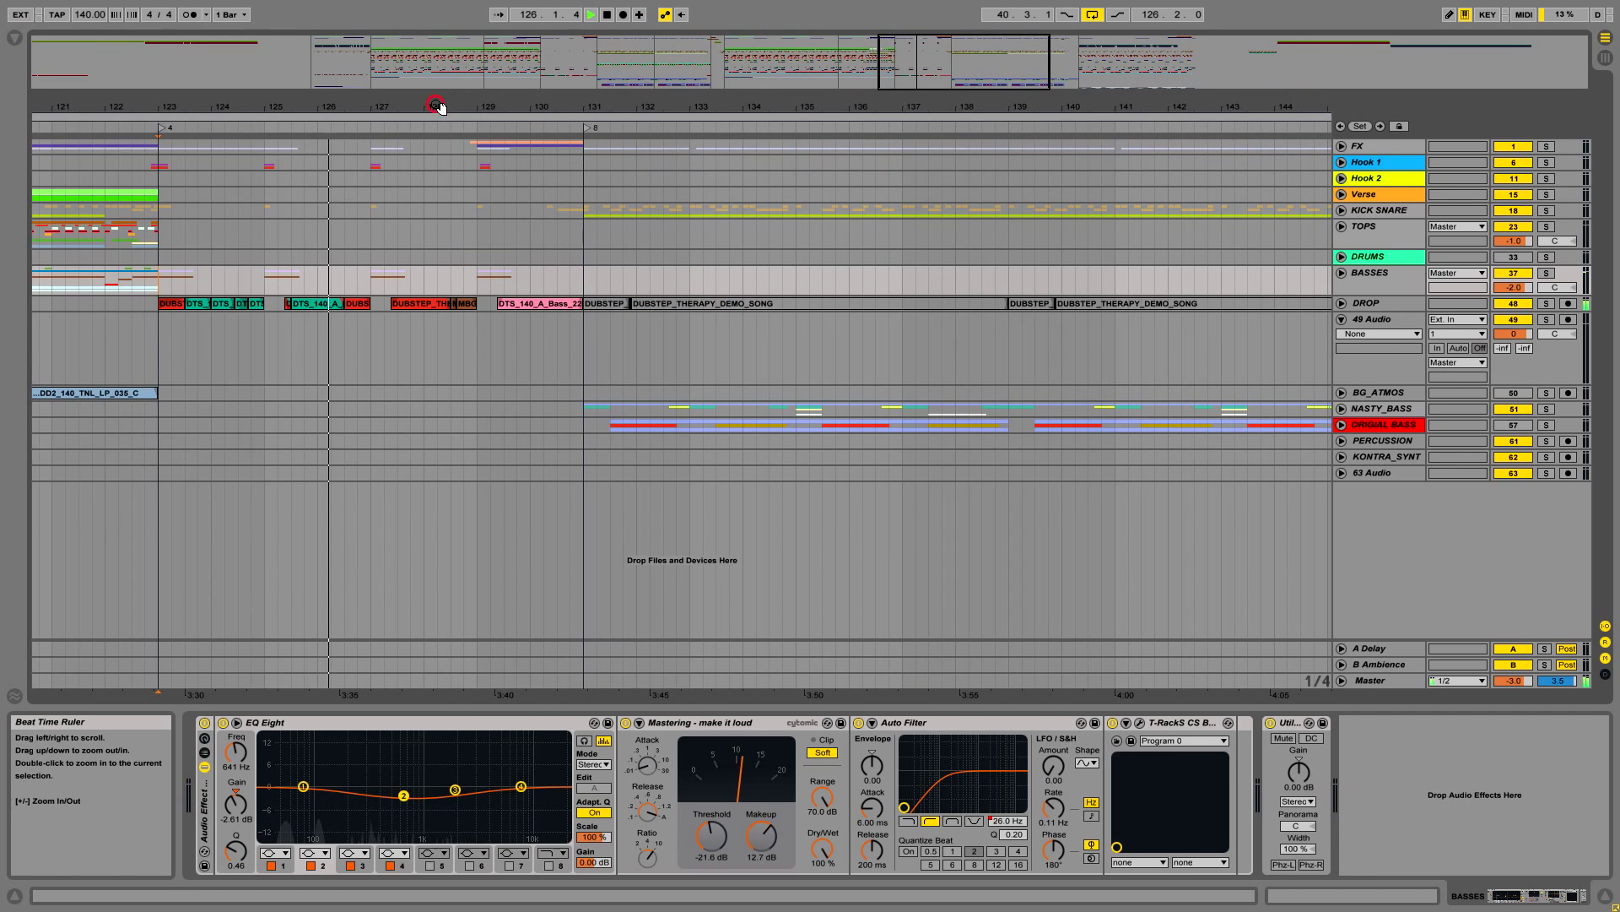
{"action": "left_click_drag", "start_coordinate": [442, 109], "coordinate": [548, 364]}
{"action": "left_click", "coordinate": [1341, 303]}
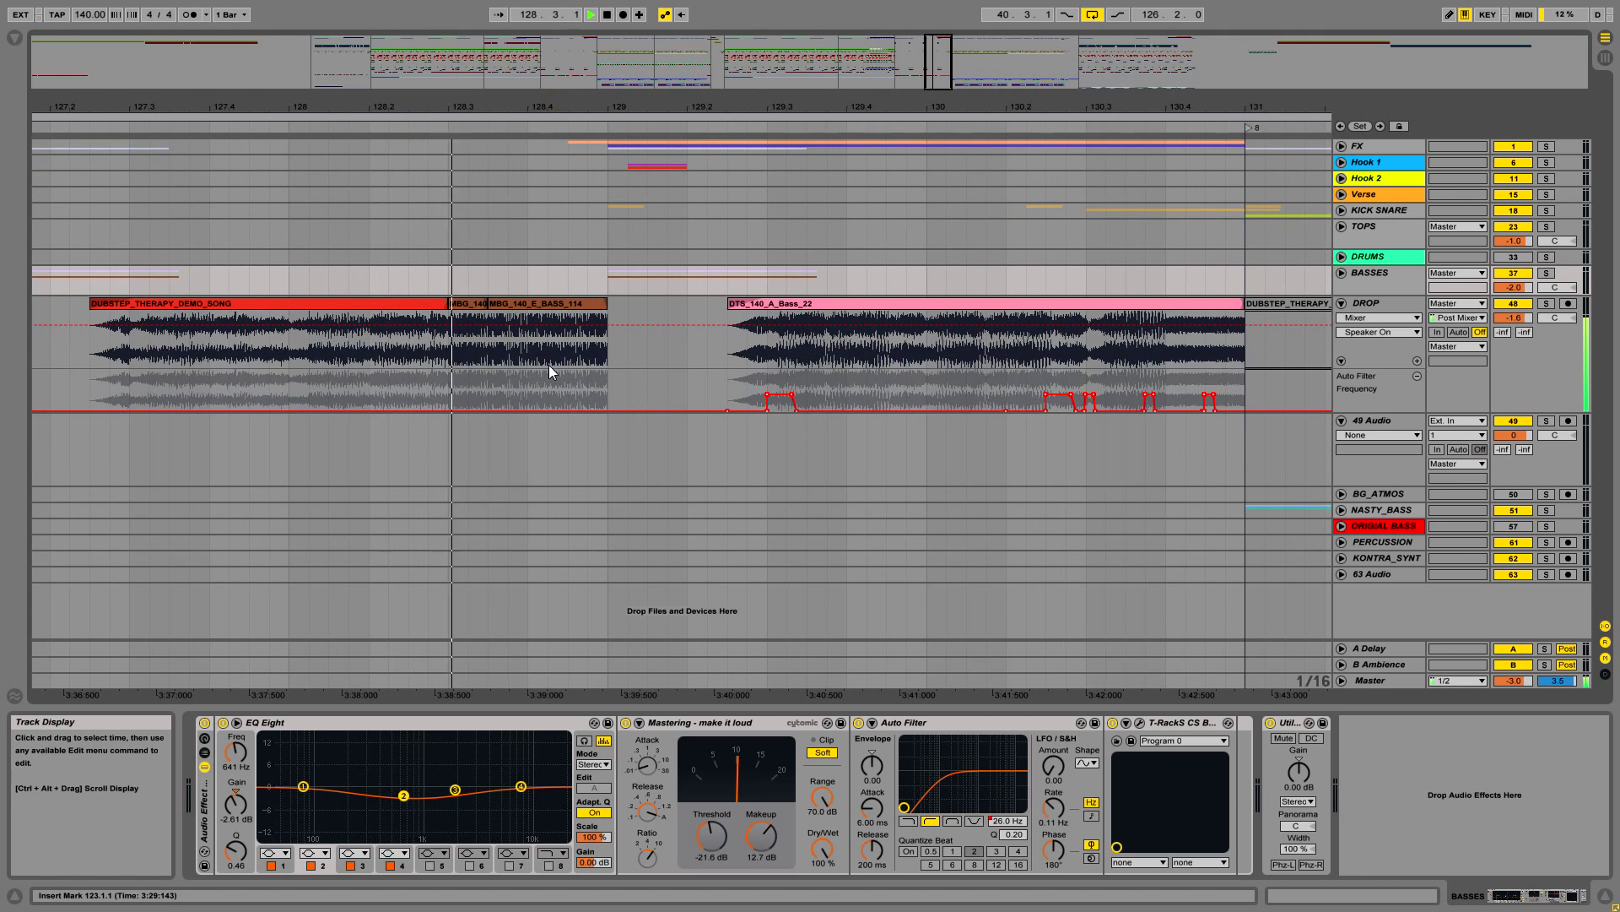
Step: Select the short MBG_140_E_BASS_114 clip at 128.3 on the DROP track and audition it
{"action": "key", "text": "space"}
{"action": "left_click", "coordinate": [474, 305]}
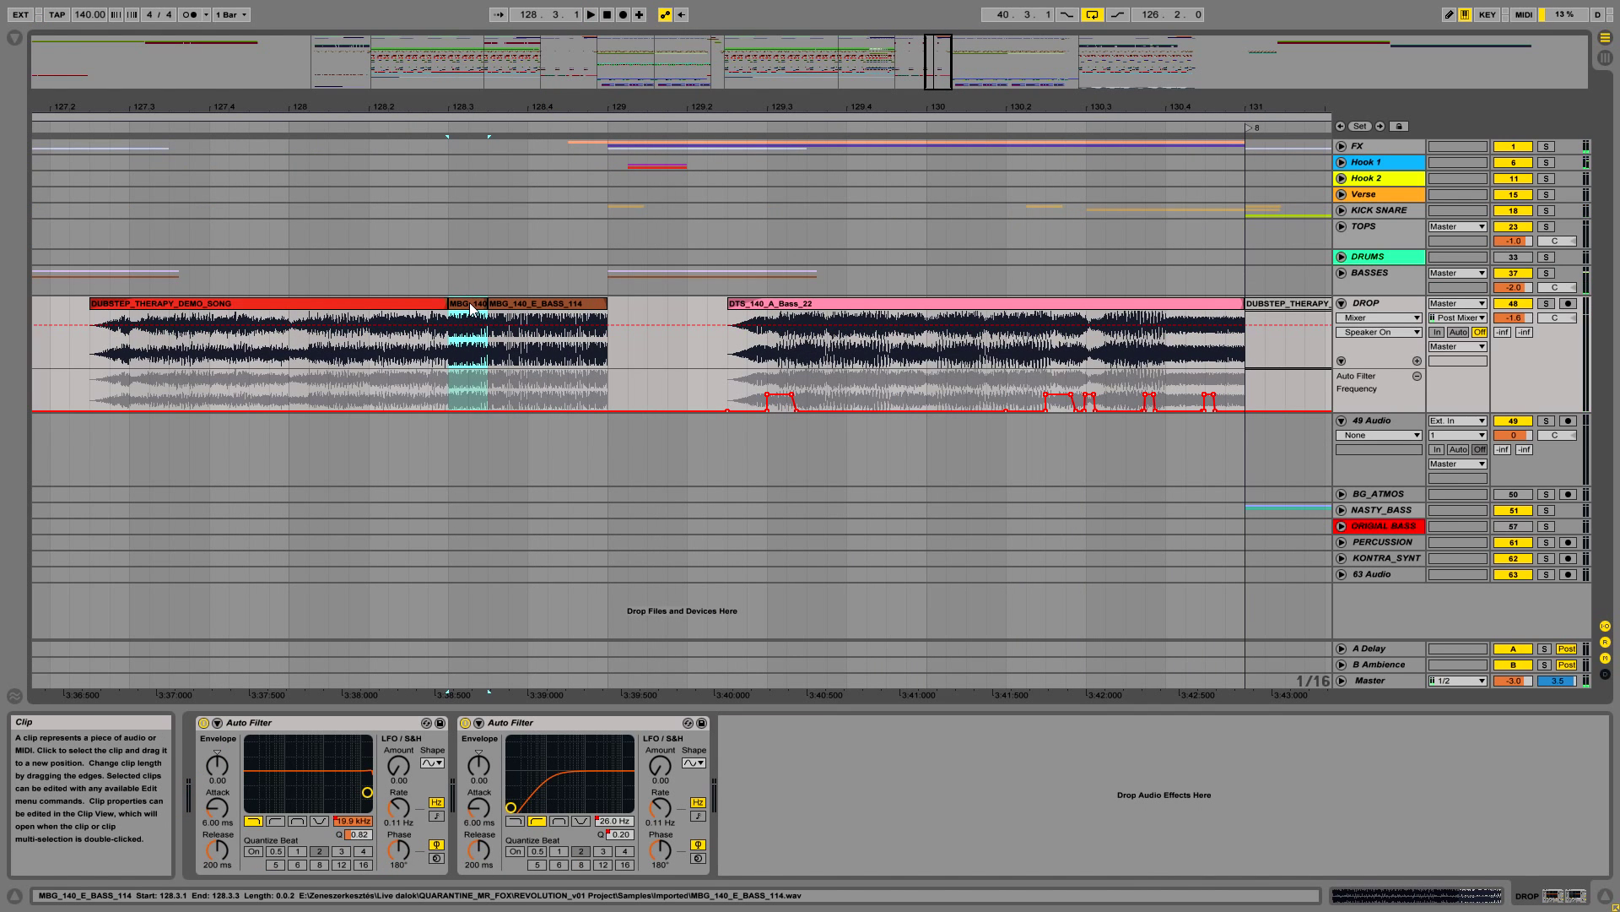
{"action": "key", "text": "space"}
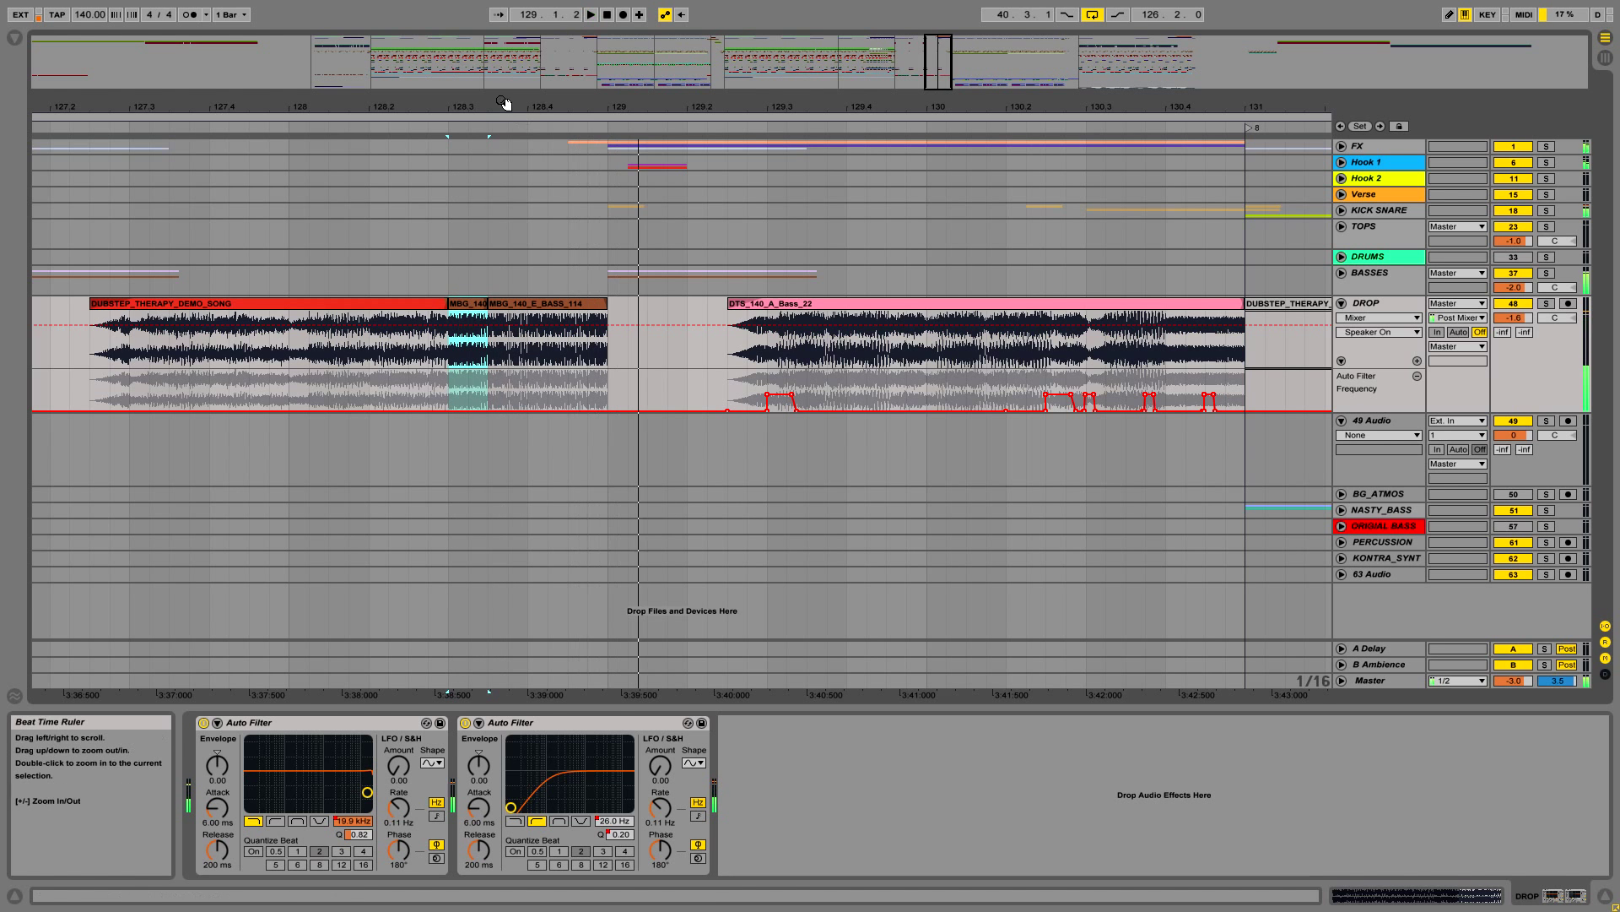
{"action": "key", "text": "space"}
{"action": "left_click_drag", "start_coordinate": [498, 101], "coordinate": [700, 17]}
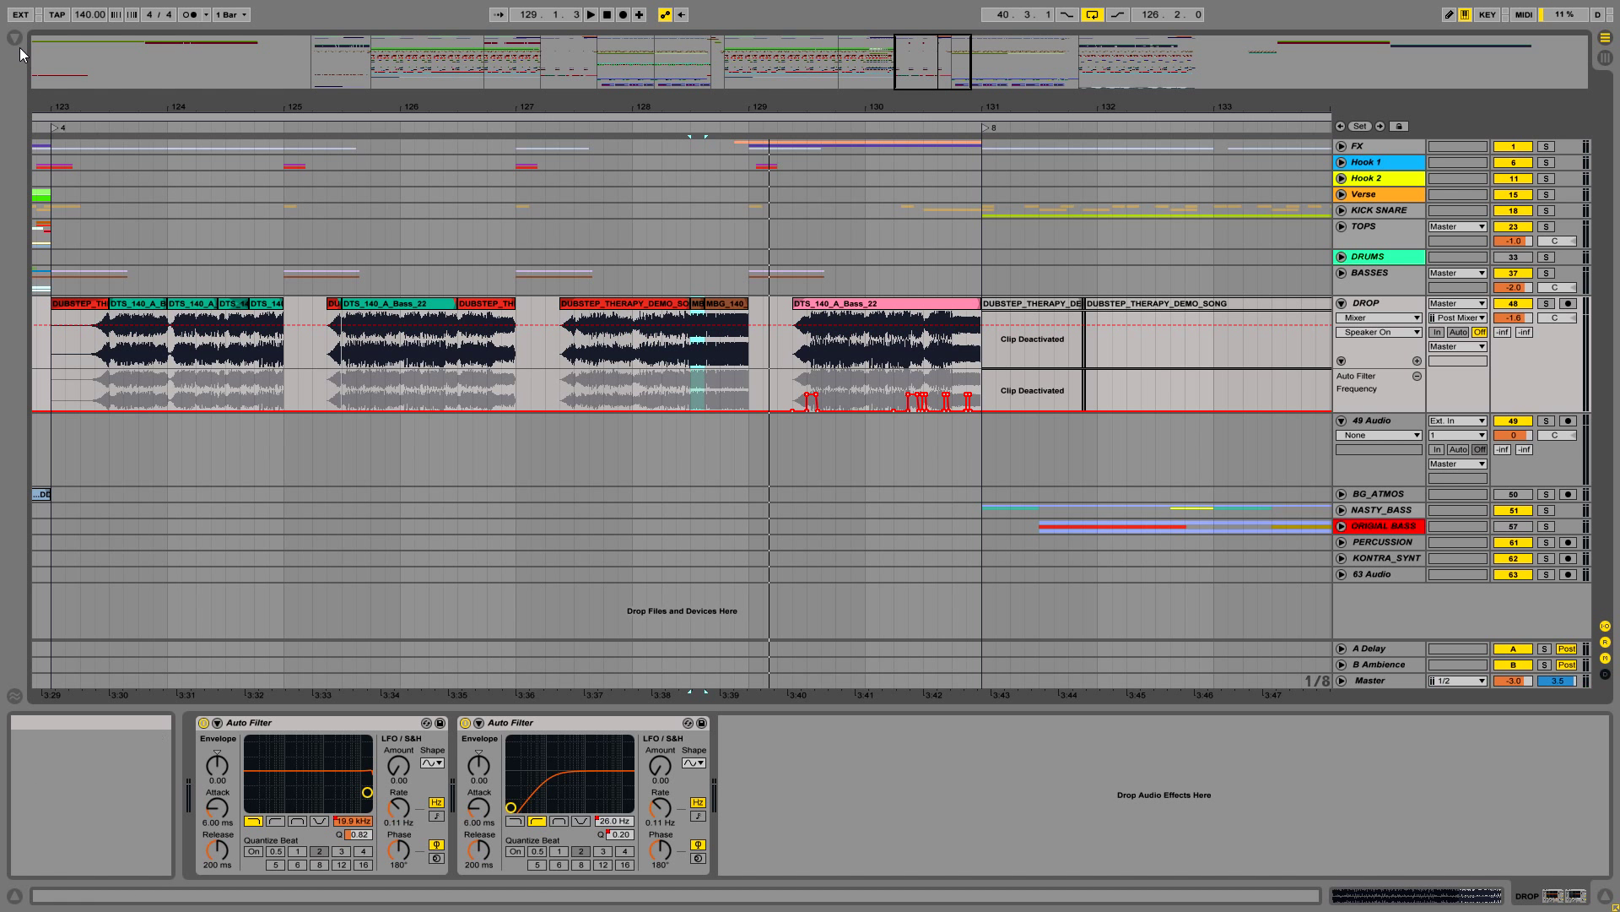
{"action": "key", "text": "plus"}
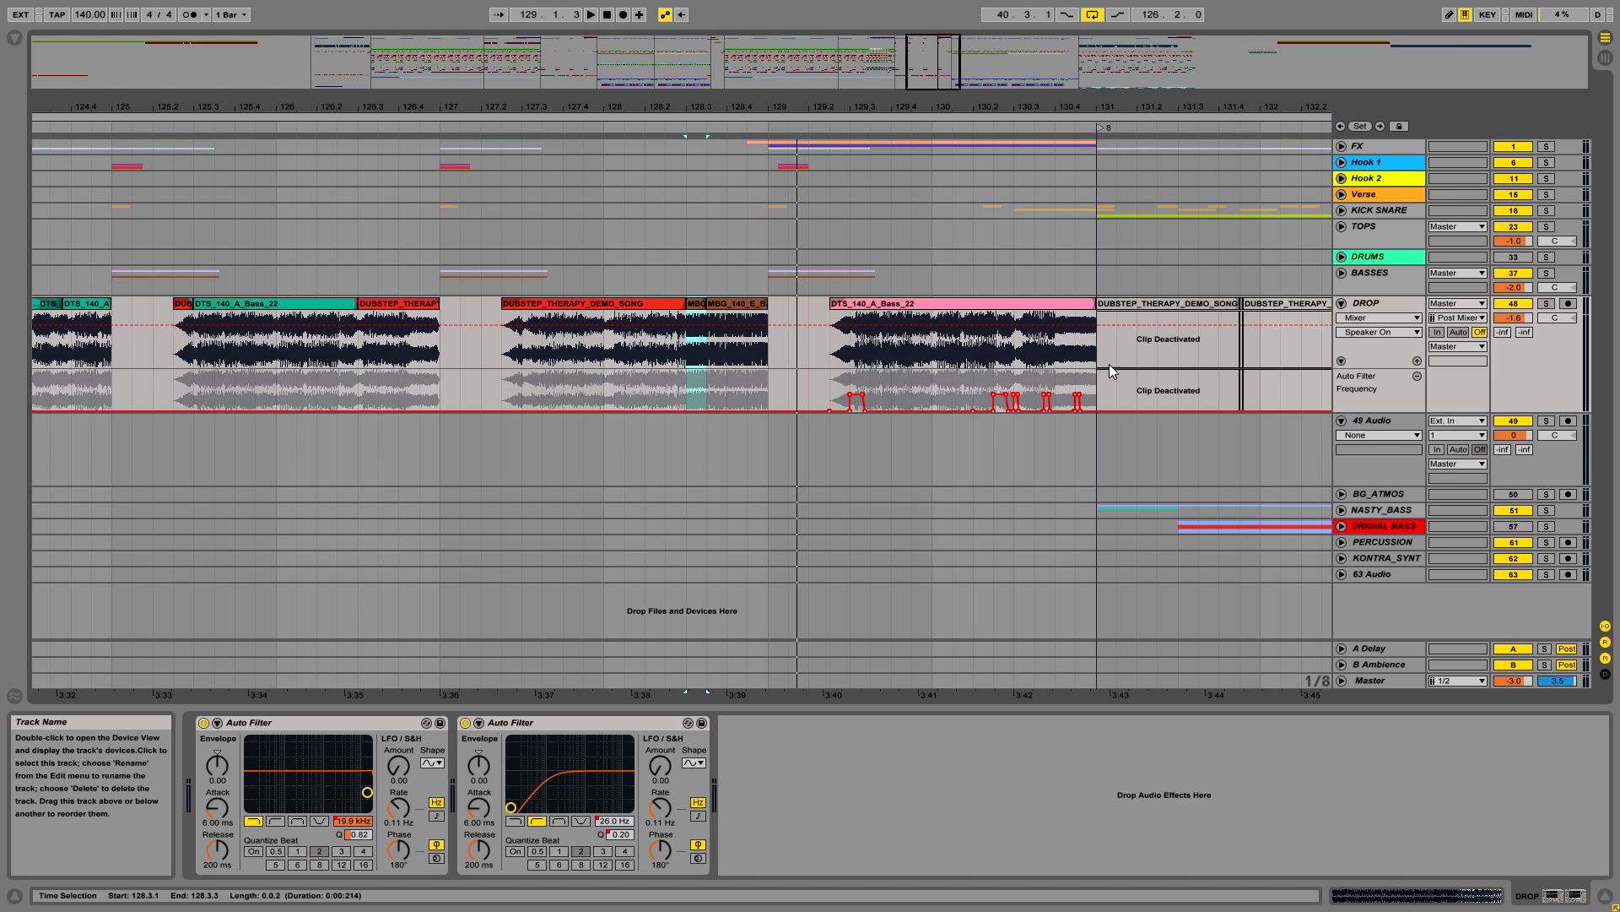
Step: Place the MBG_140_E_BASS_114.wav sample on the 49 Audio track at 128.3, solo that track and play it
{"action": "left_click", "coordinate": [16, 39]}
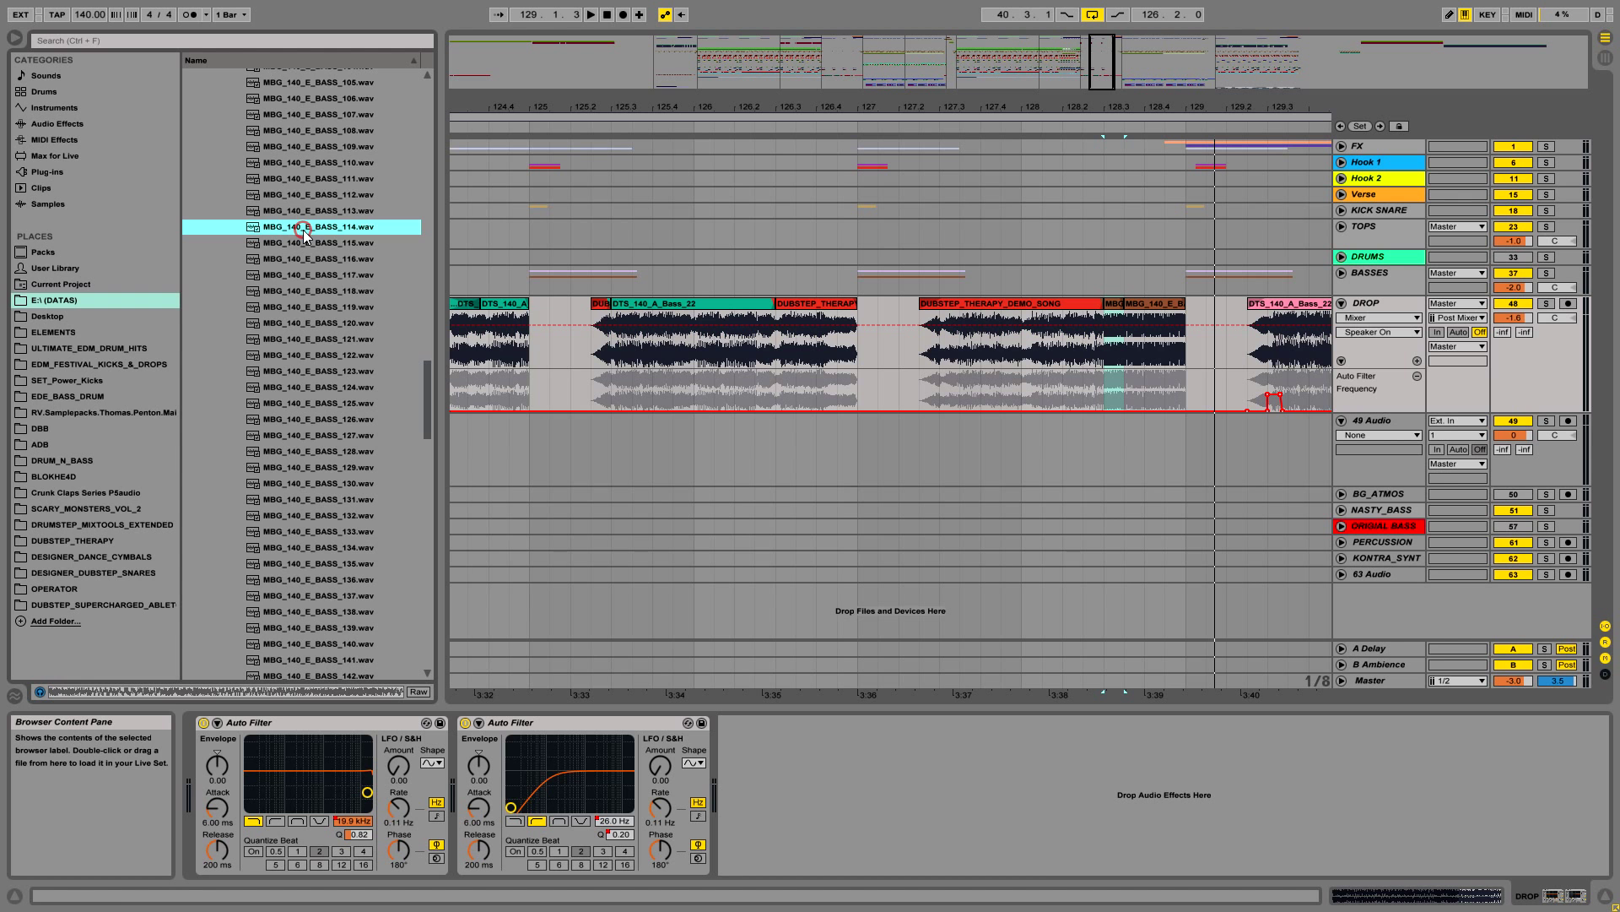
{"action": "left_click_drag", "start_coordinate": [302, 229], "coordinate": [1114, 461]}
{"action": "left_click", "coordinate": [1546, 421]}
{"action": "key", "text": "space"}
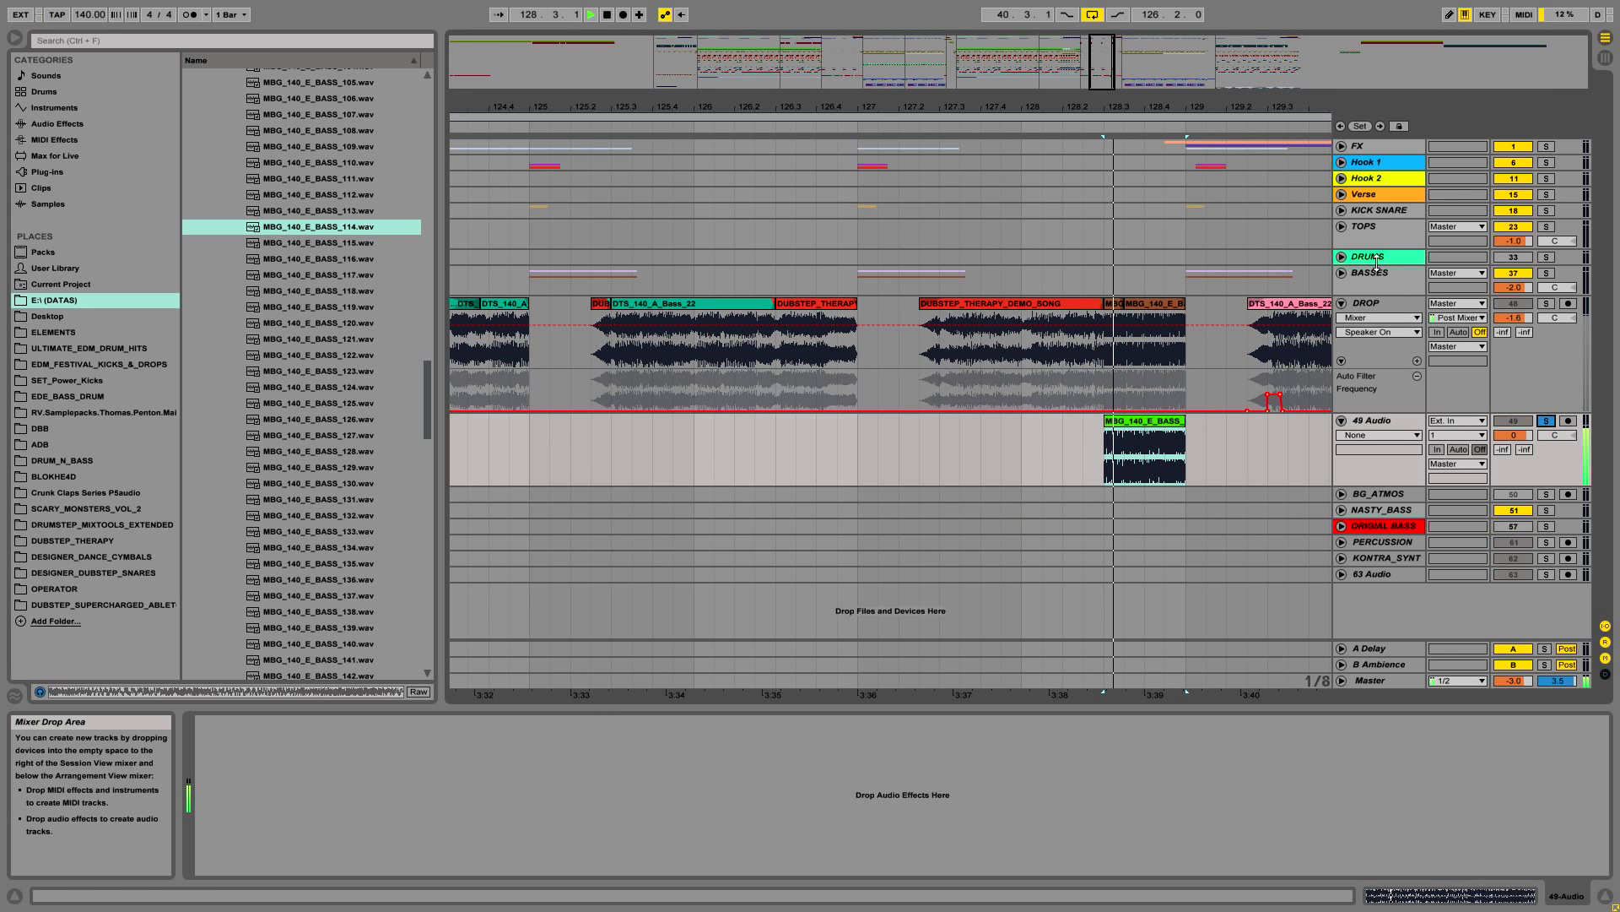
{"action": "left_click_drag", "start_coordinate": [909, 107], "coordinate": [1035, 221]}
{"action": "key", "text": "space"}
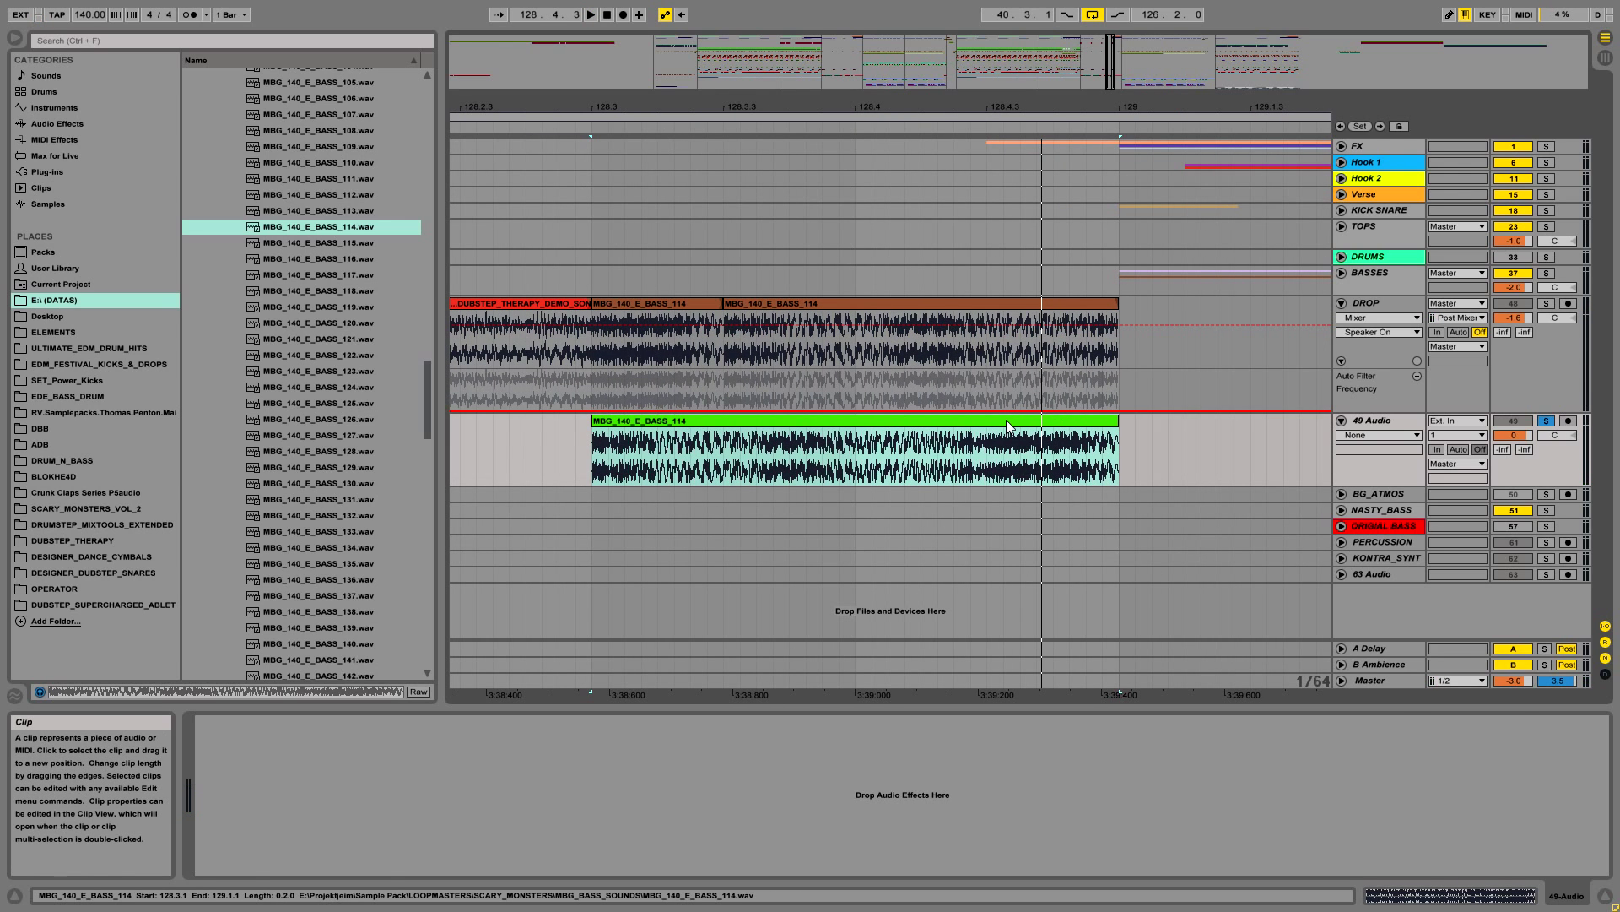
Step: Open the new bass clip on the 49 Audio track, enable Warp and set its warp mode to Texture
{"action": "double_click", "coordinate": [1007, 425]}
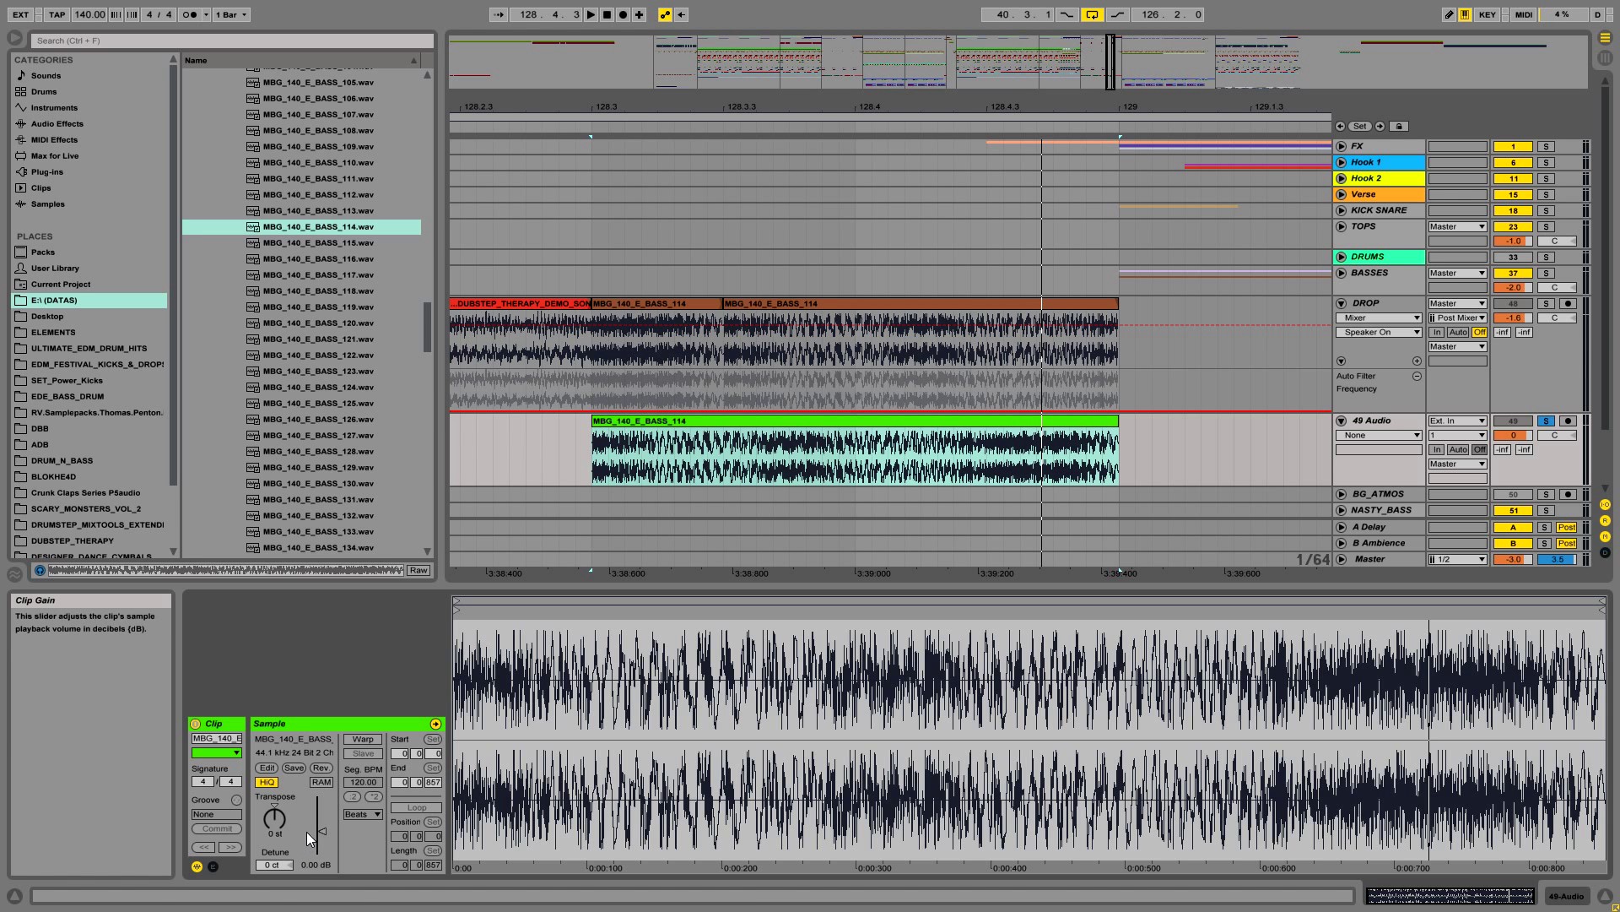
{"action": "left_click", "coordinate": [363, 738]}
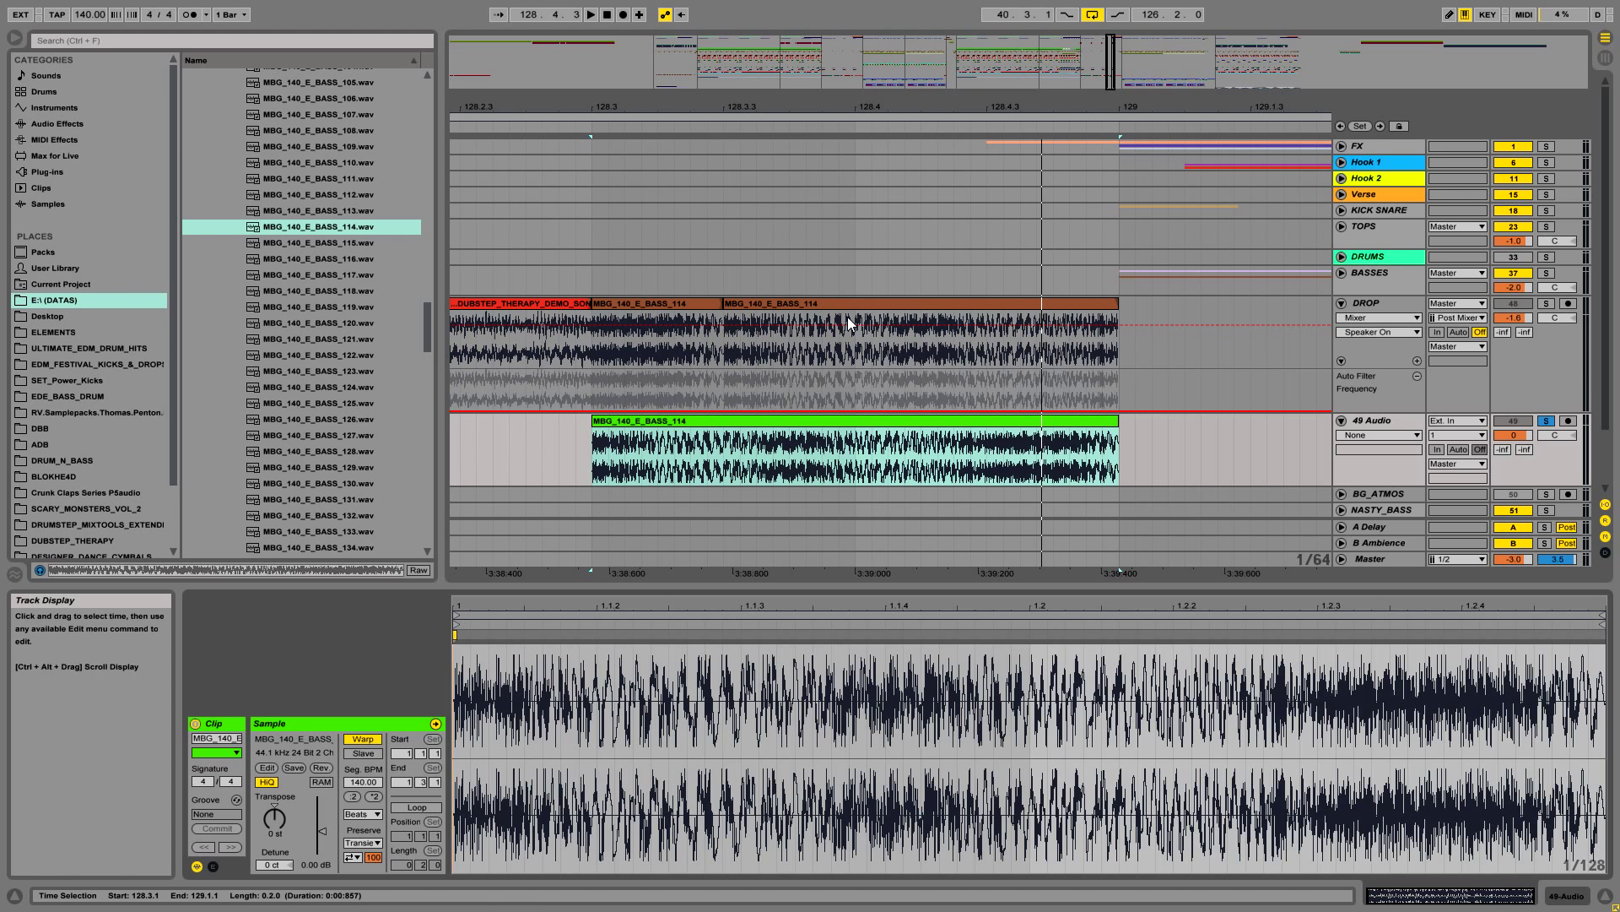
{"action": "left_click", "coordinate": [369, 814]}
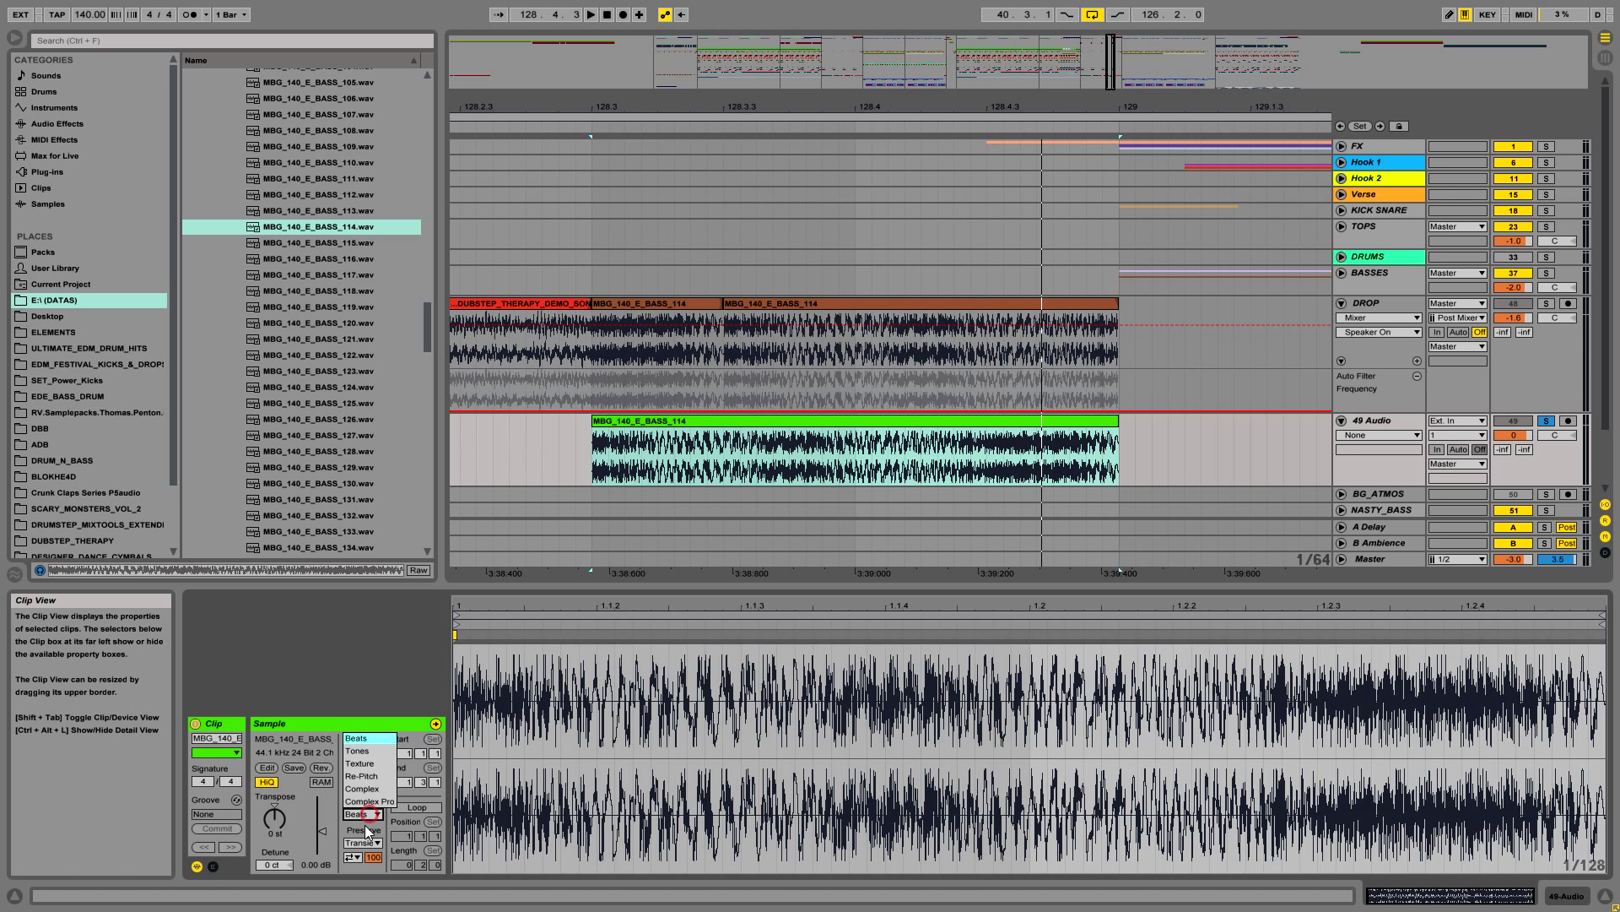
{"action": "left_click", "coordinate": [360, 763]}
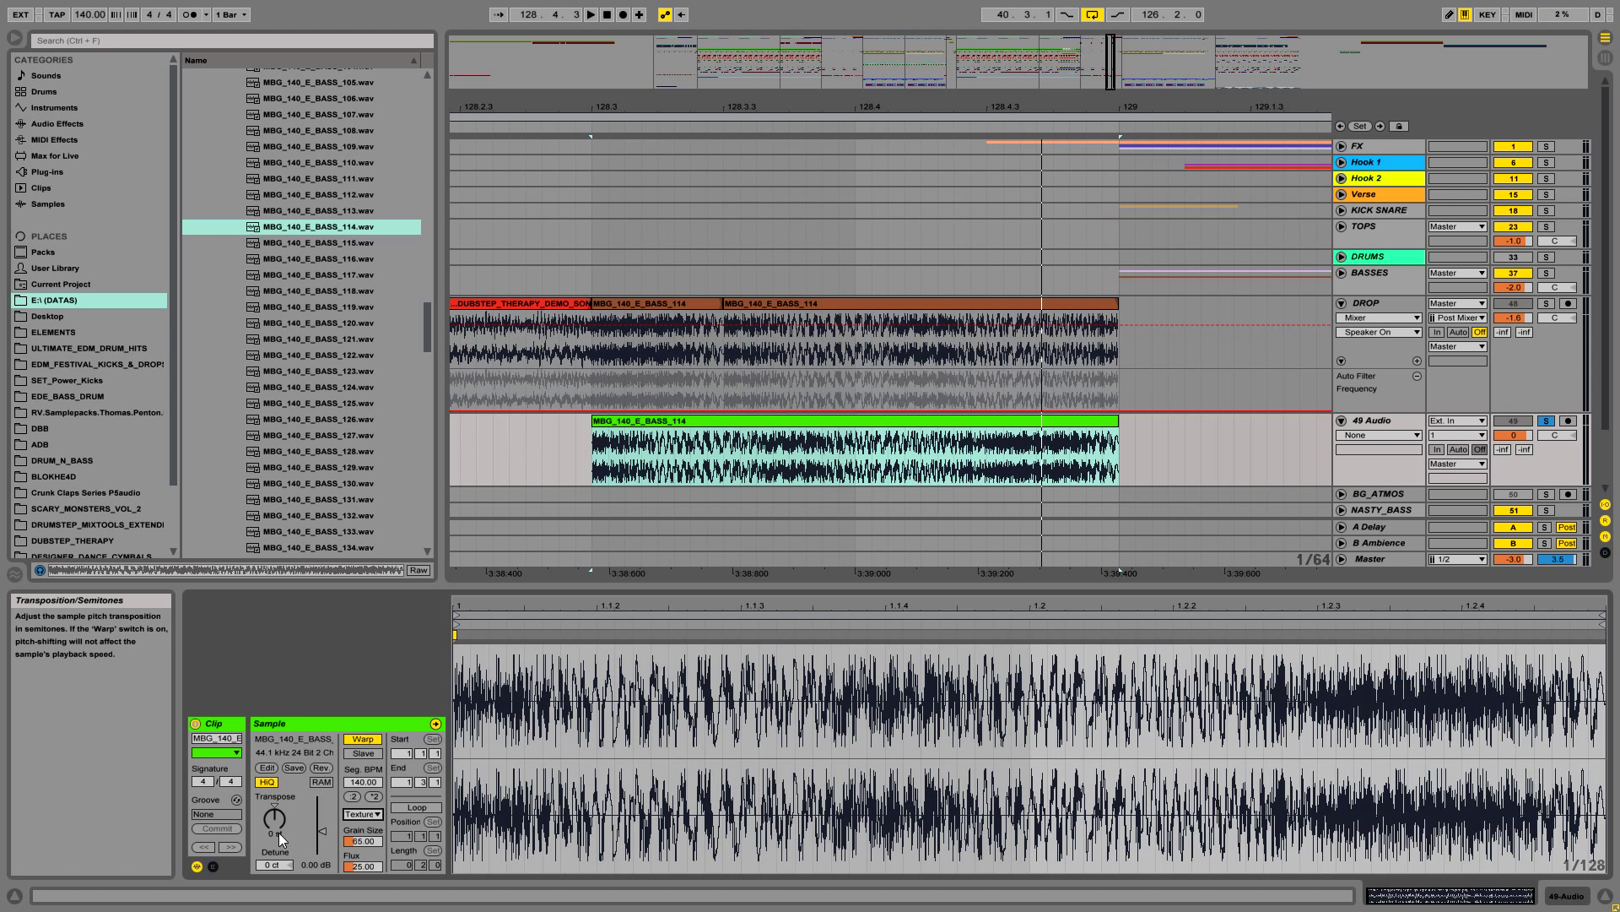
Step: Transpose the bass clip up to 12 semitones and audition it
{"action": "left_click_drag", "start_coordinate": [279, 832], "coordinate": [279, 807]}
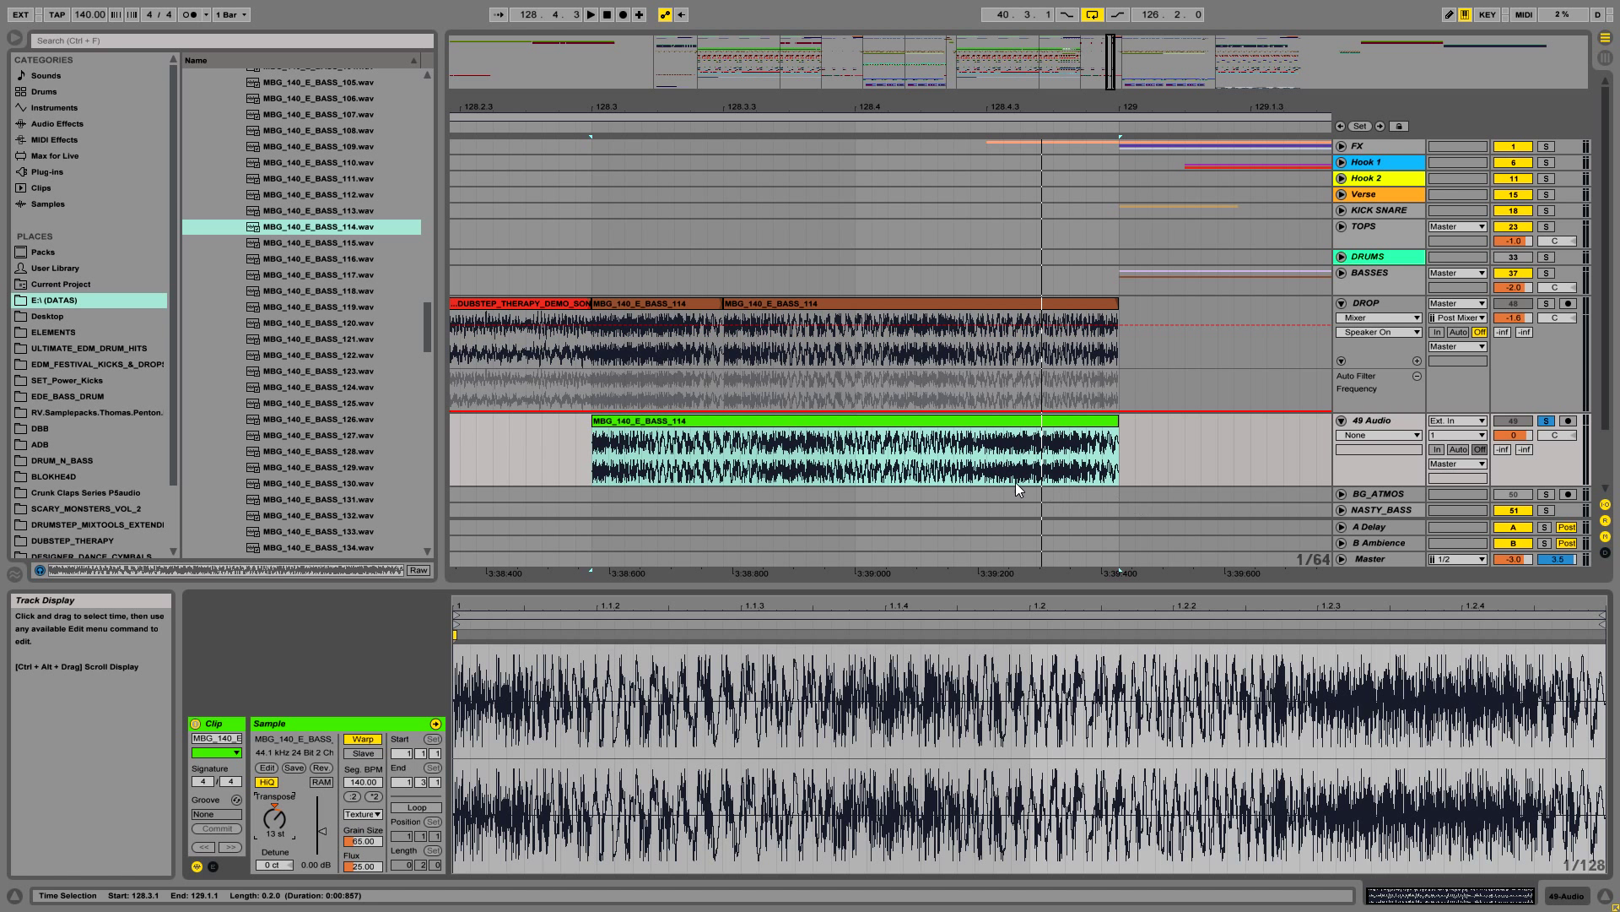
{"action": "key", "text": "space"}
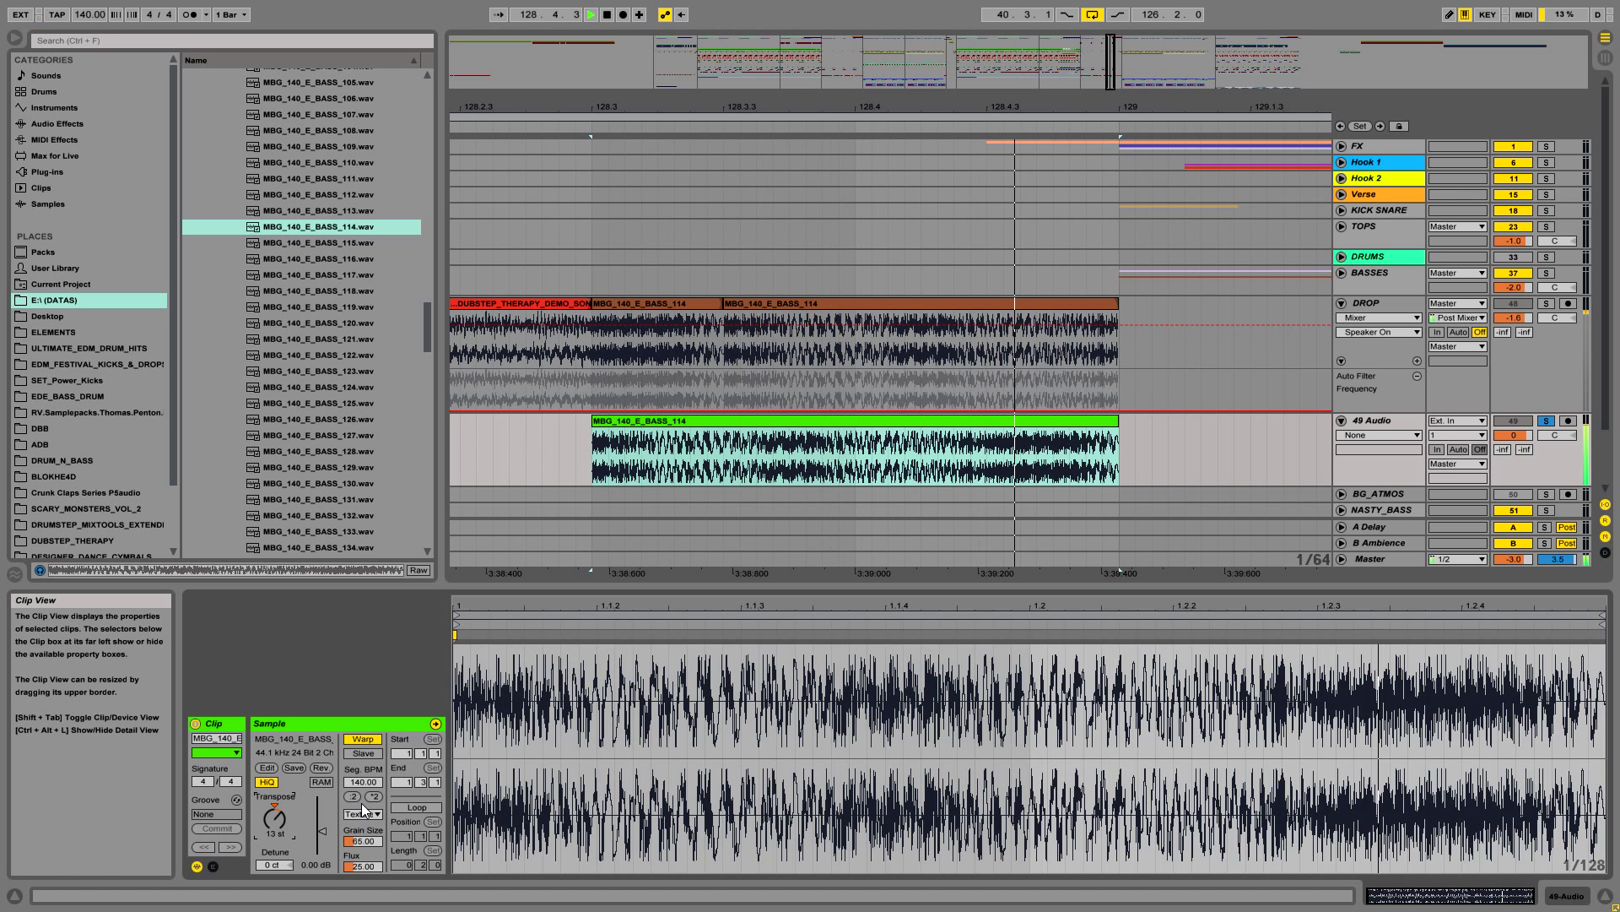
{"action": "key", "text": "space"}
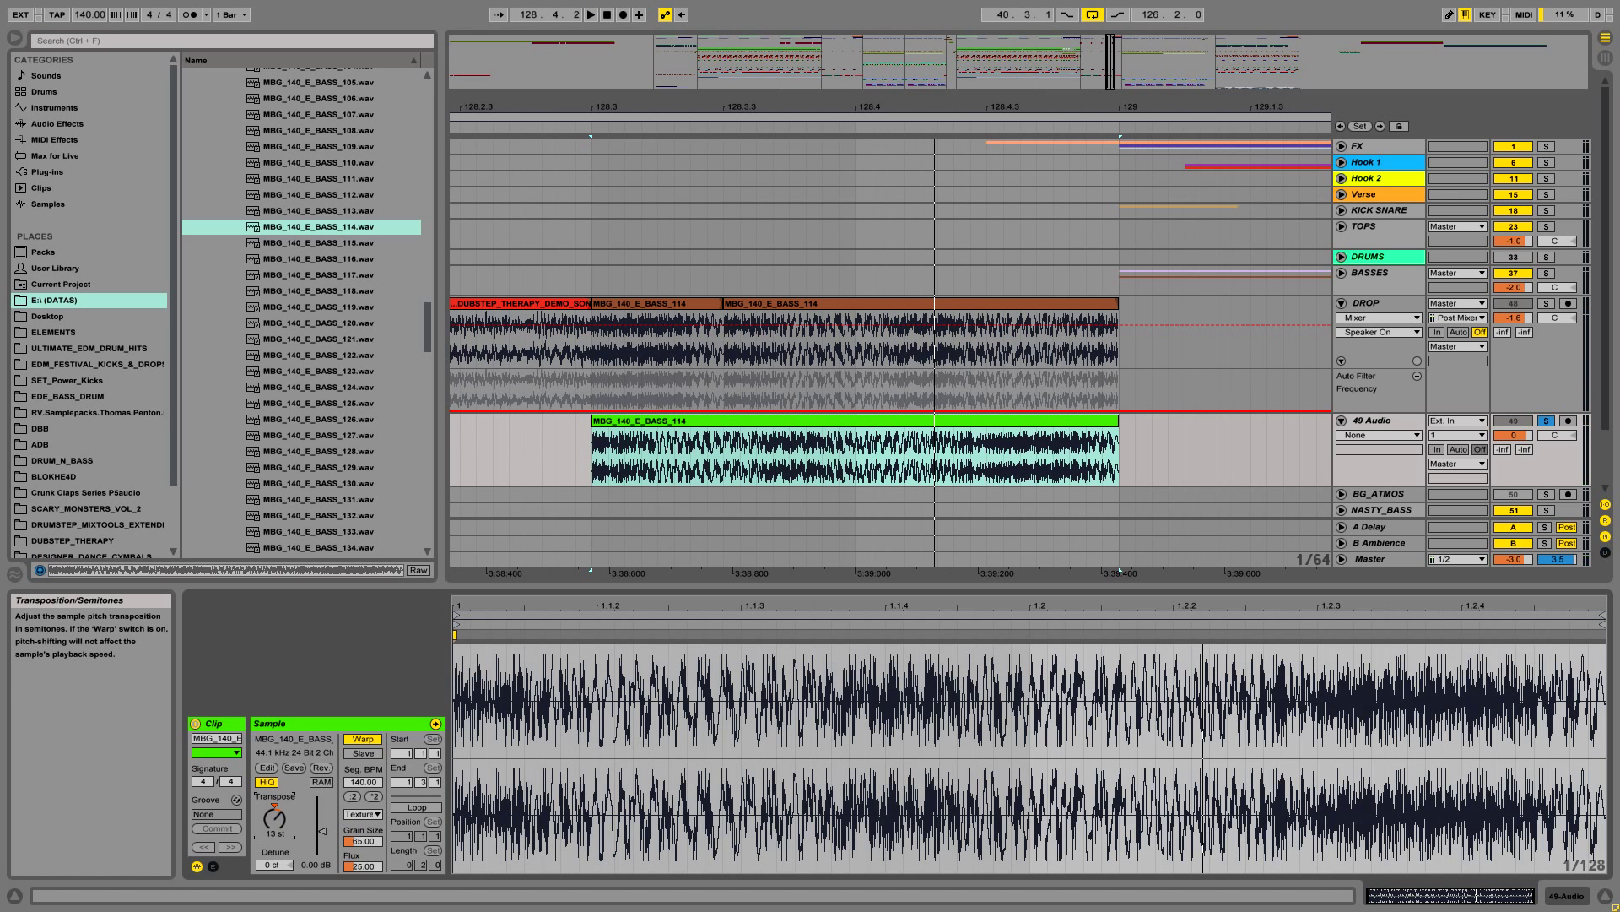
{"action": "key", "text": "space"}
Step: Set the bass clip's Grain Size to 2.00 and Flux to about 43 while listening to it
{"action": "left_click", "coordinate": [371, 841]}
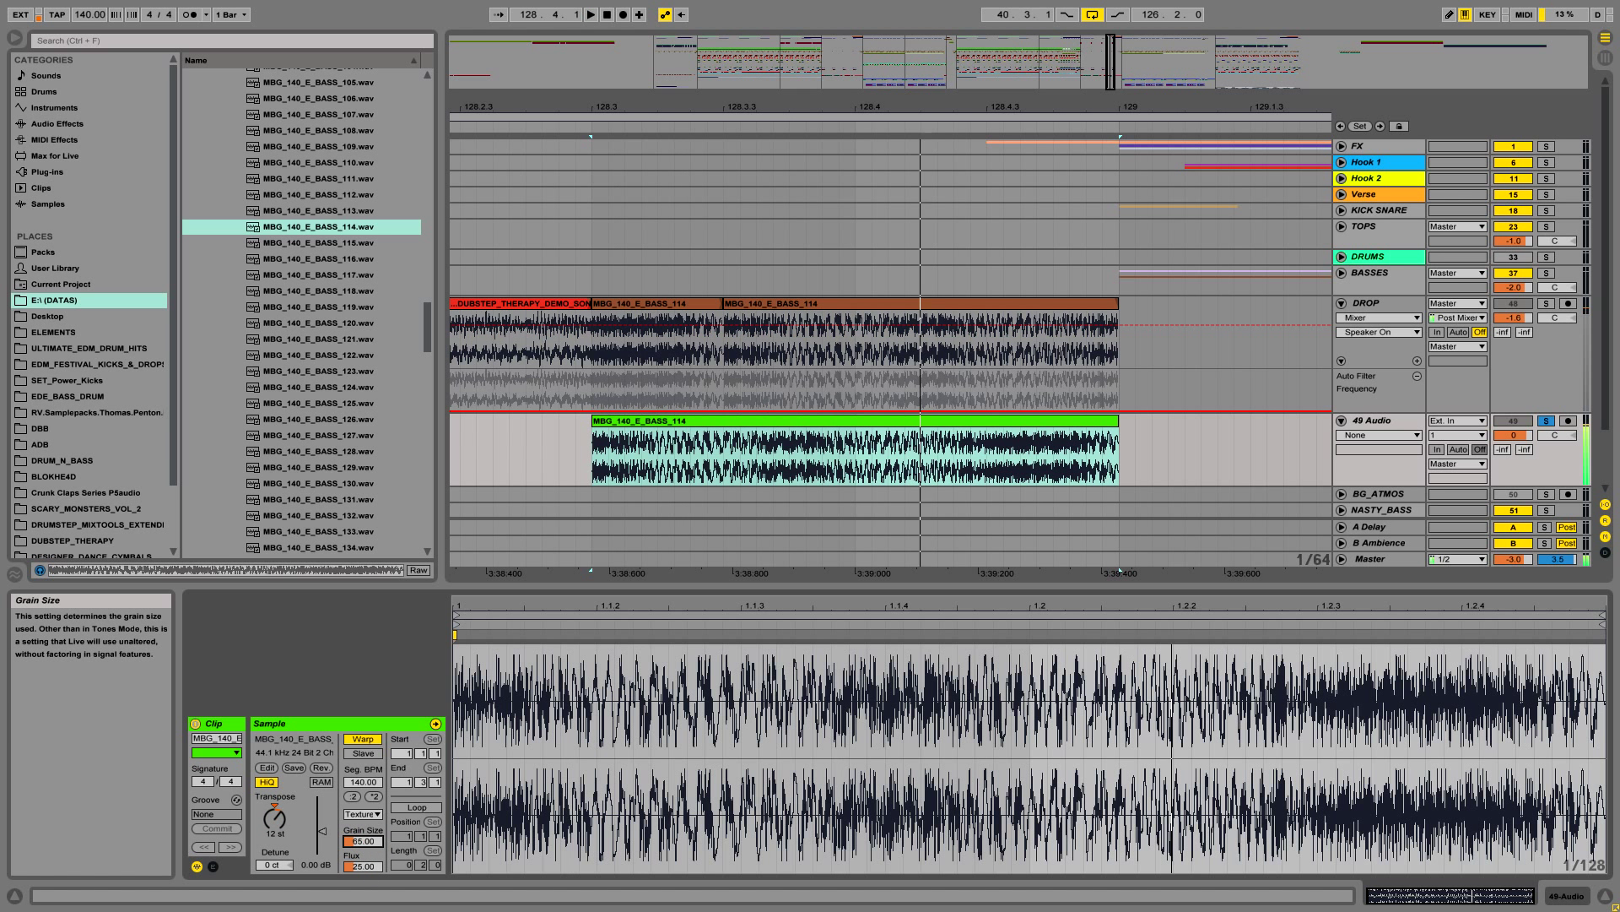
{"action": "mouse_move", "coordinate": [363, 841]}
{"action": "left_mouse_down"}
{"action": "mouse_move", "coordinate": [362, 895]}
{"action": "mouse_move", "coordinate": [368, 845]}
{"action": "left_mouse_up"}
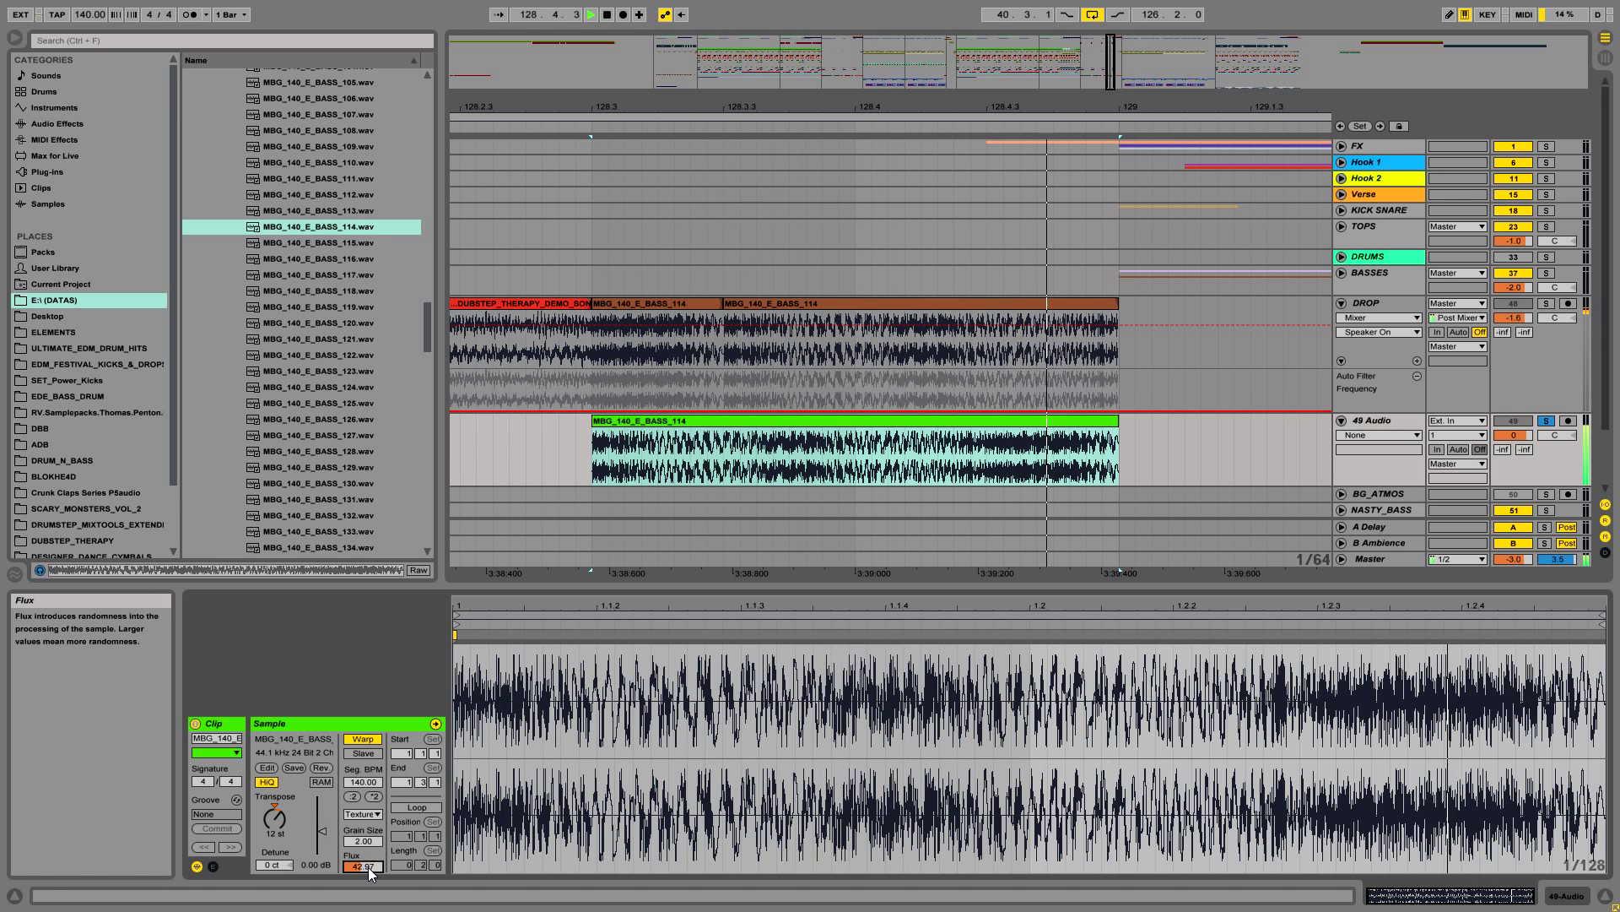
{"action": "key", "text": "space"}
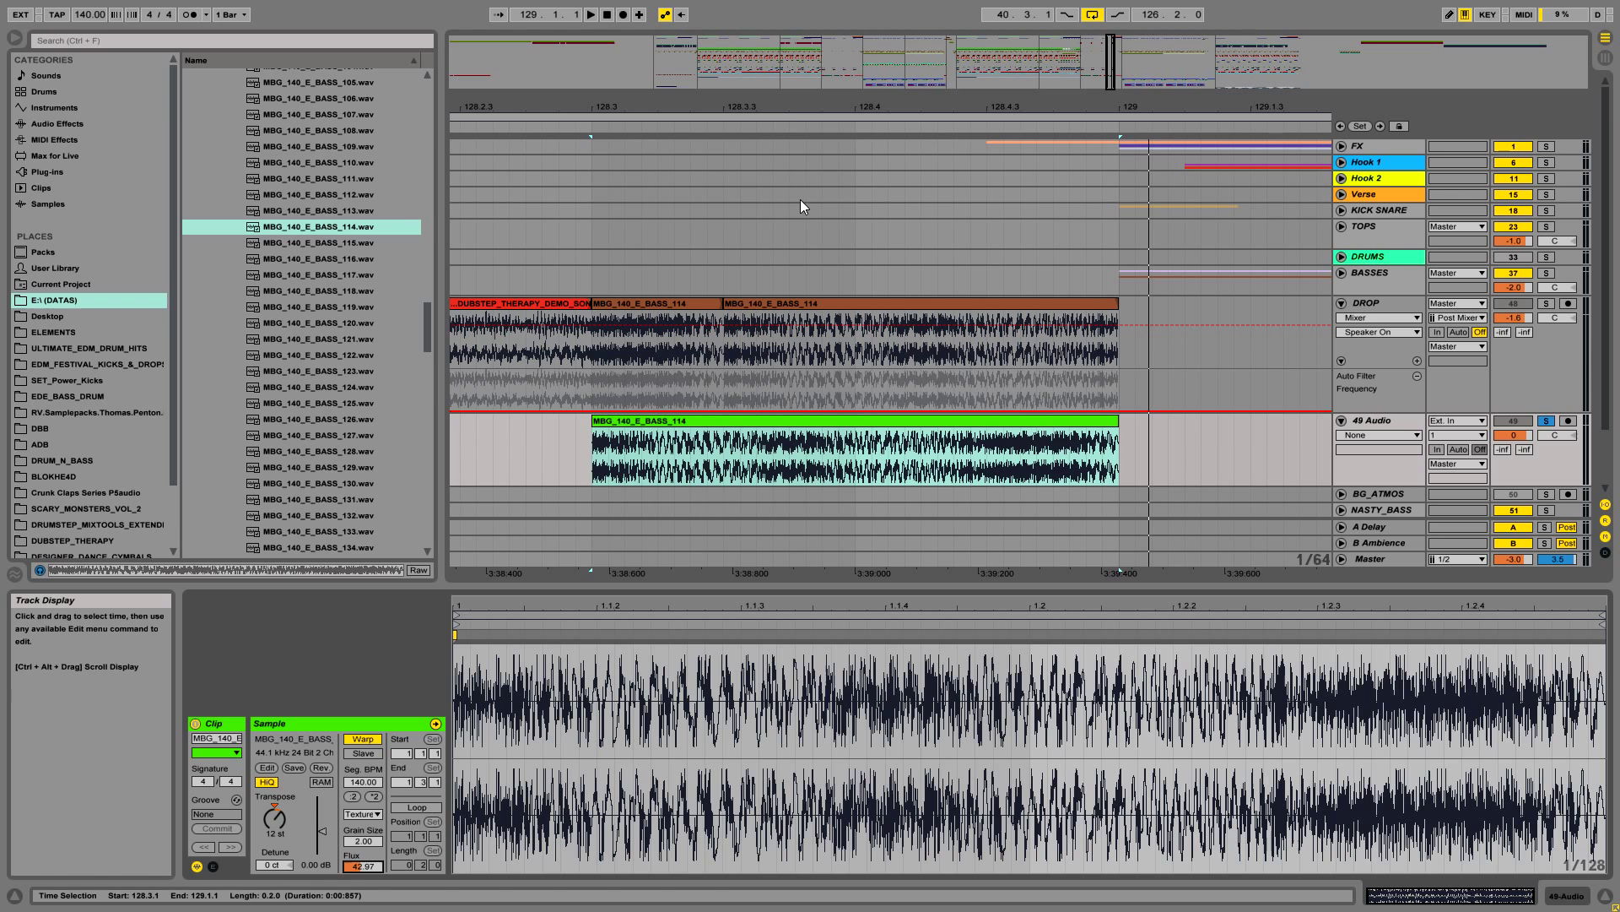
Step: Transpose the bass clip on the 49 Audio track to -12 semitones and audition it
{"action": "left_click_drag", "start_coordinate": [779, 105], "coordinate": [820, 99]}
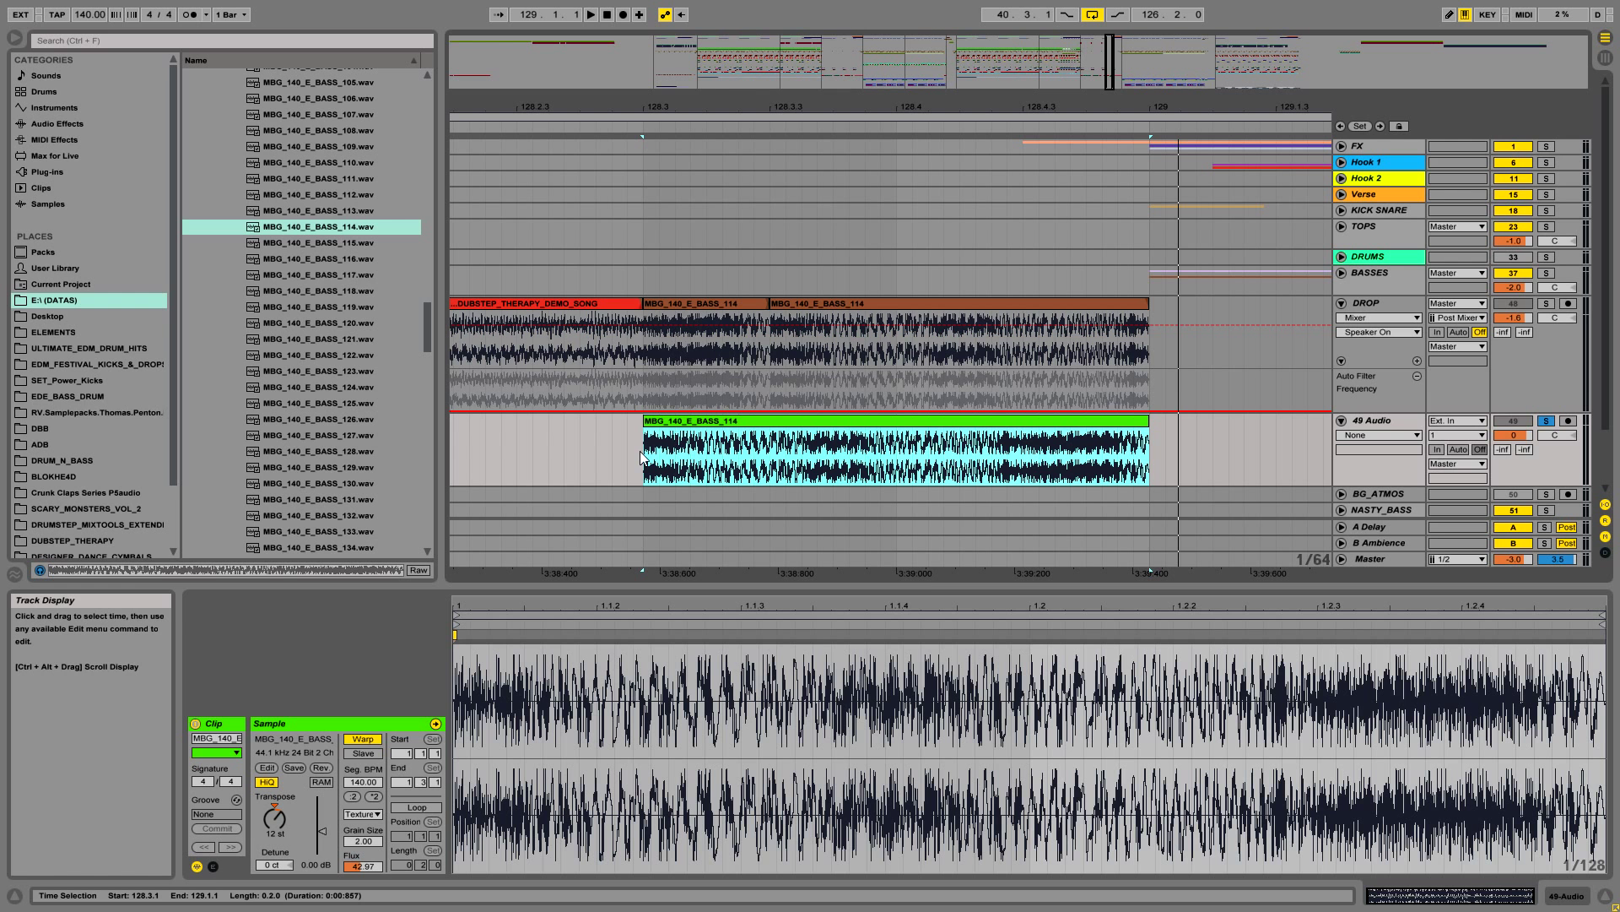
{"action": "left_click_drag", "start_coordinate": [274, 818], "coordinate": [275, 843]}
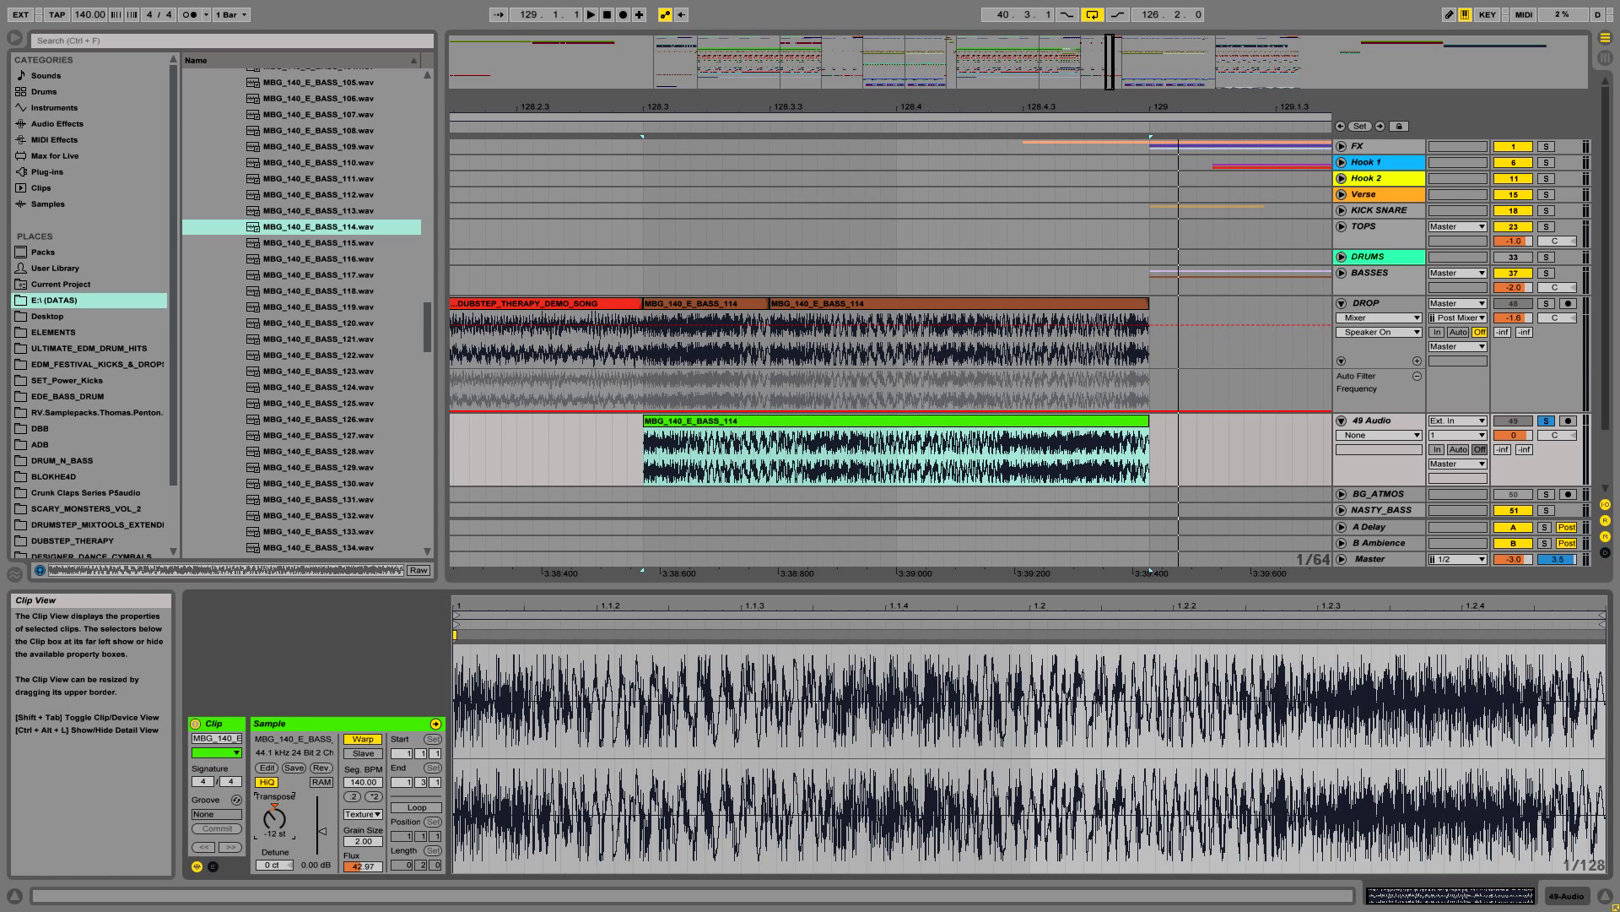
{"action": "key", "text": "space"}
{"action": "key", "text": "space"}
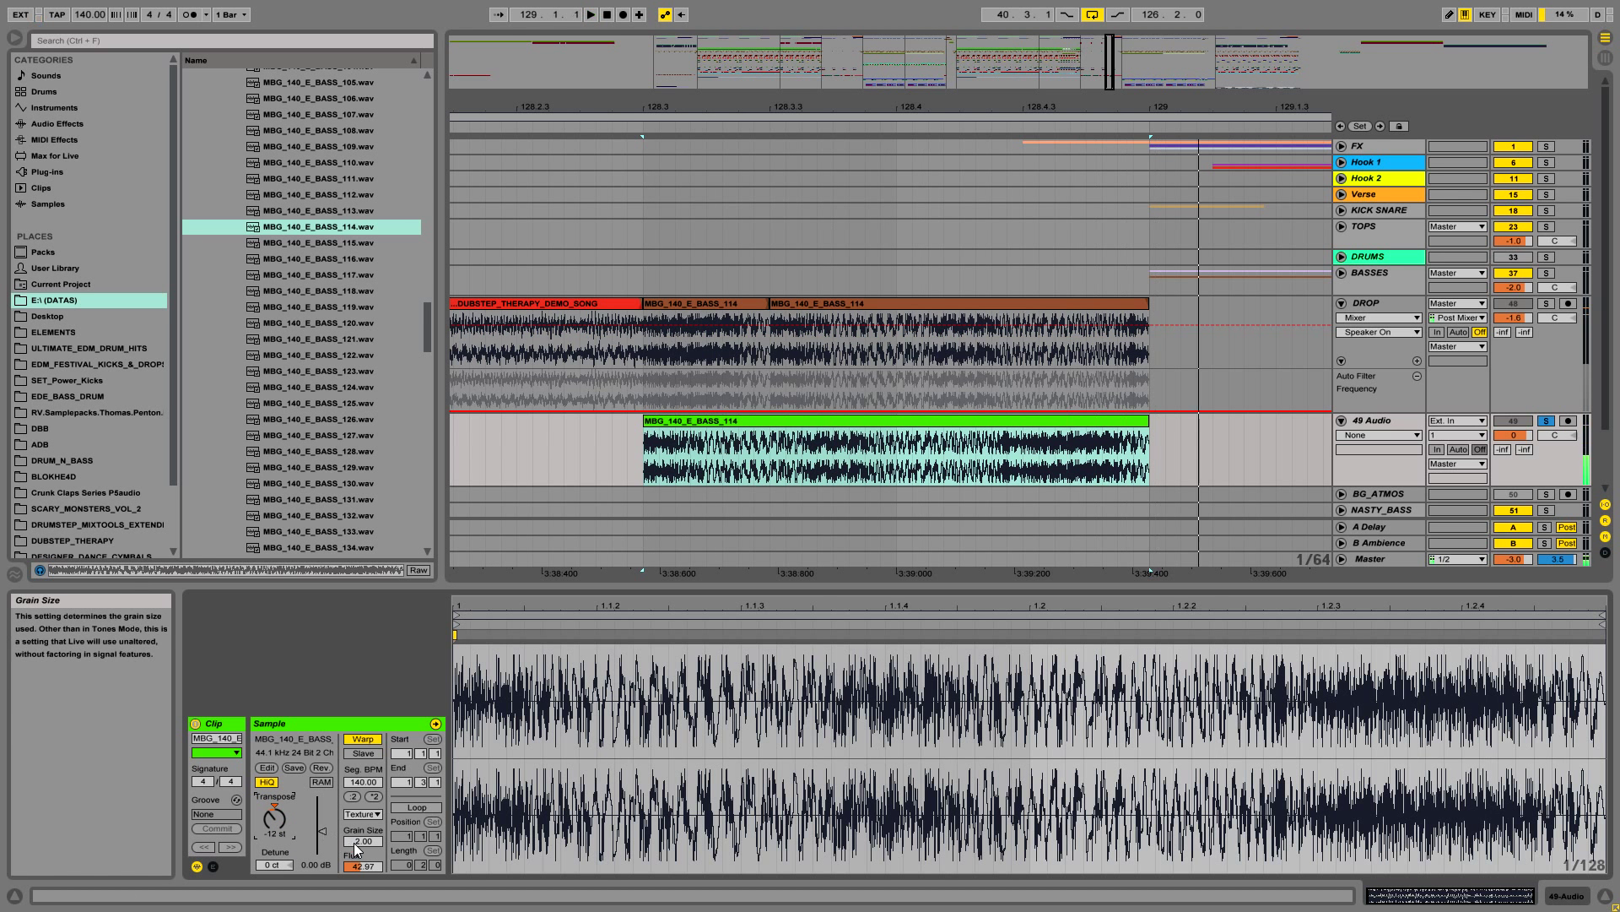
{"action": "key", "text": "space"}
Step: Set the bass clip's Grain Size to about 55 and Flux to 0.00, auditioning the result
{"action": "left_click_drag", "start_coordinate": [356, 841], "coordinate": [356, 798]}
{"action": "key", "text": "space"}
{"action": "key", "text": "space"}
{"action": "key", "text": "space"}
{"action": "key", "text": "space"}
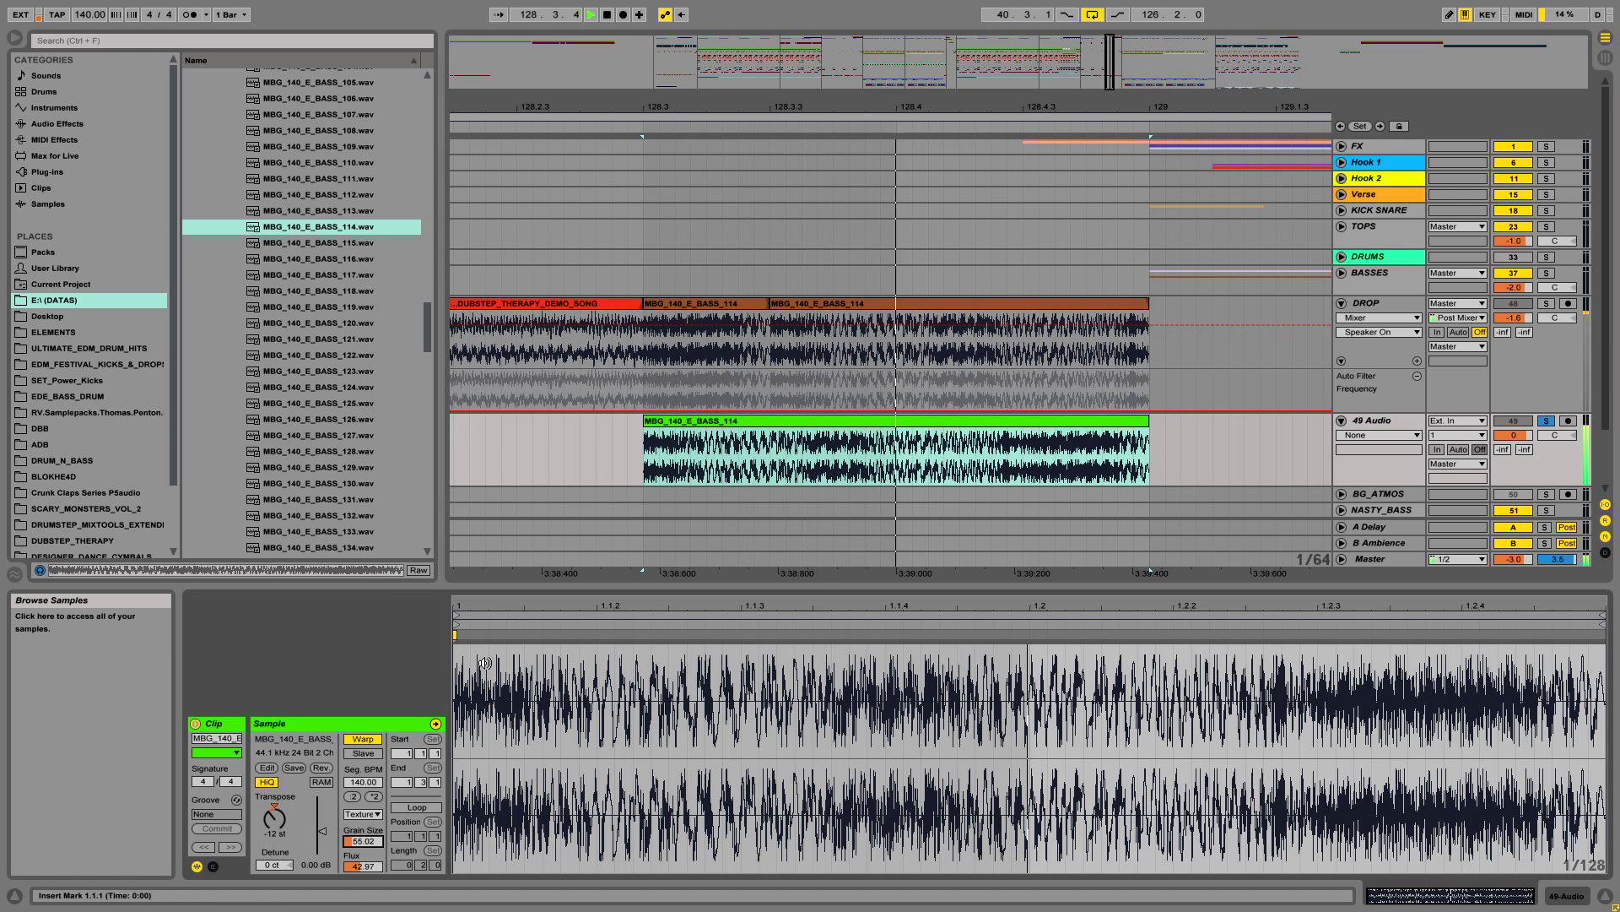
{"action": "left_click_drag", "start_coordinate": [380, 861], "coordinate": [380, 851]}
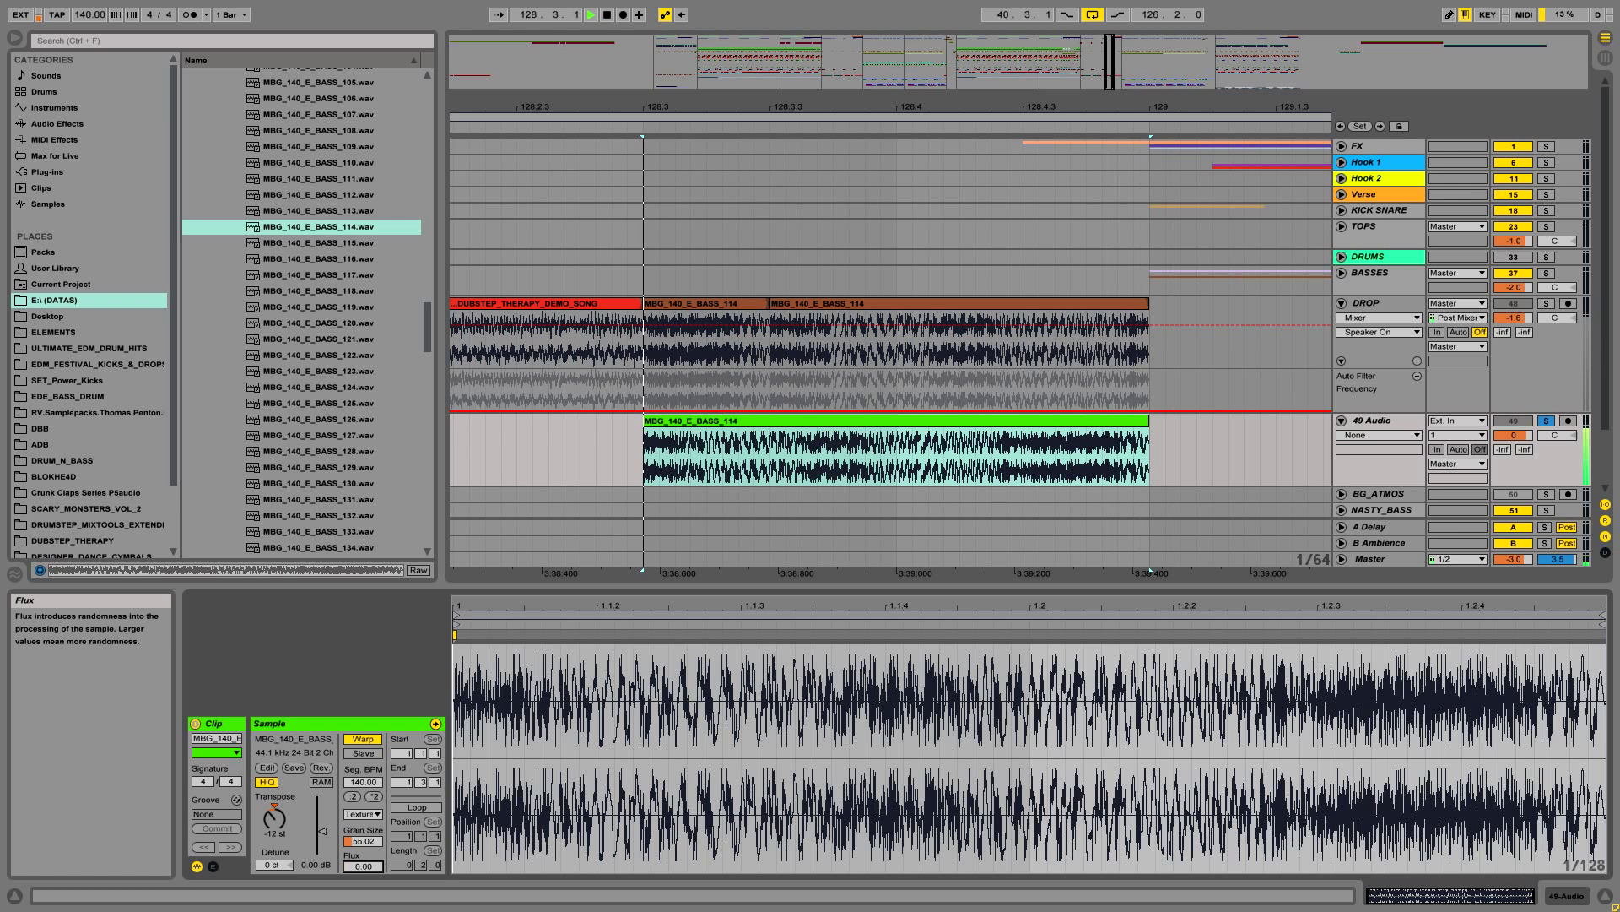
{"action": "key", "text": "Delete"}
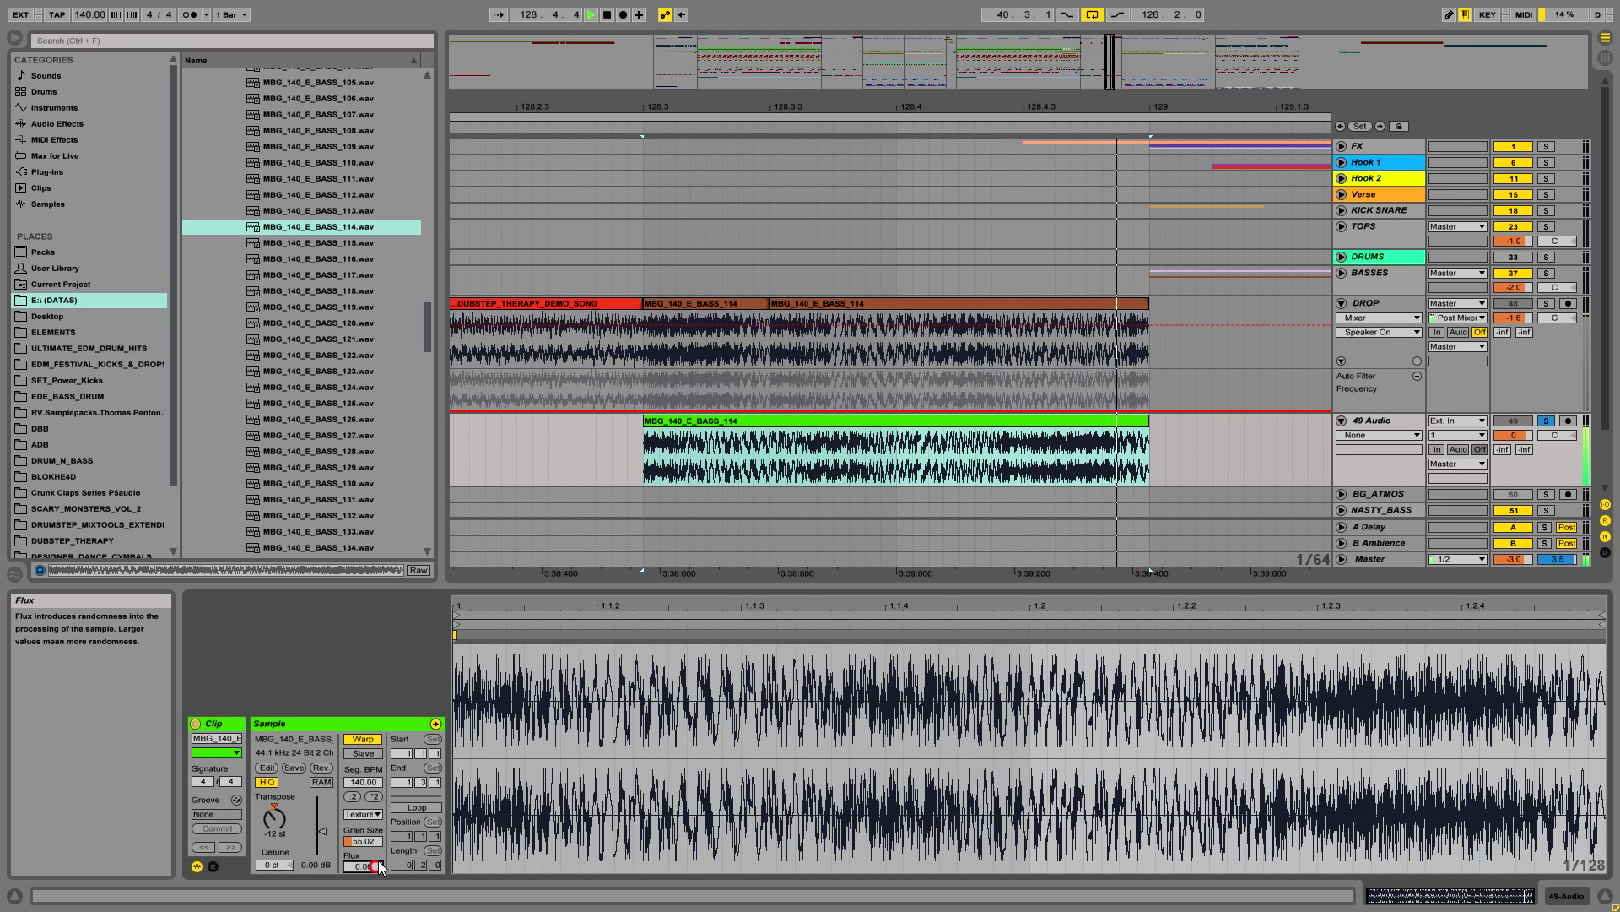
Step: Add an EQ Eight to the 49 Audio track and boost band 4 by about 14.5 dB at 11.2 kHz with Q 0.16
{"action": "left_click", "coordinate": [56, 124]}
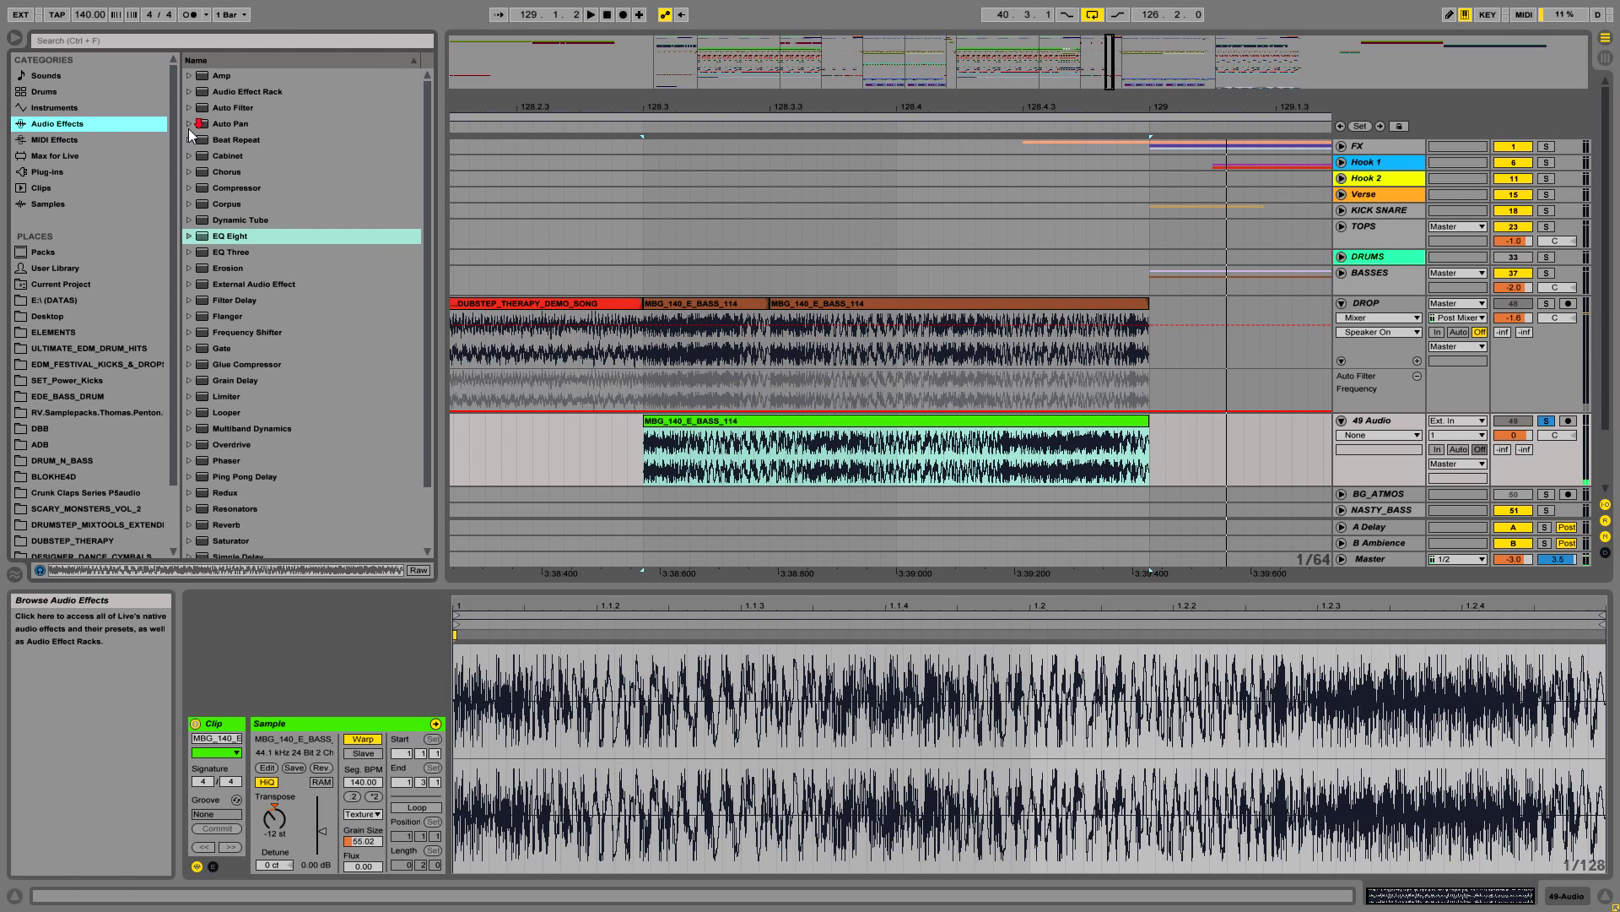
{"action": "left_click", "coordinate": [237, 205]}
{"action": "double_click", "coordinate": [237, 205]}
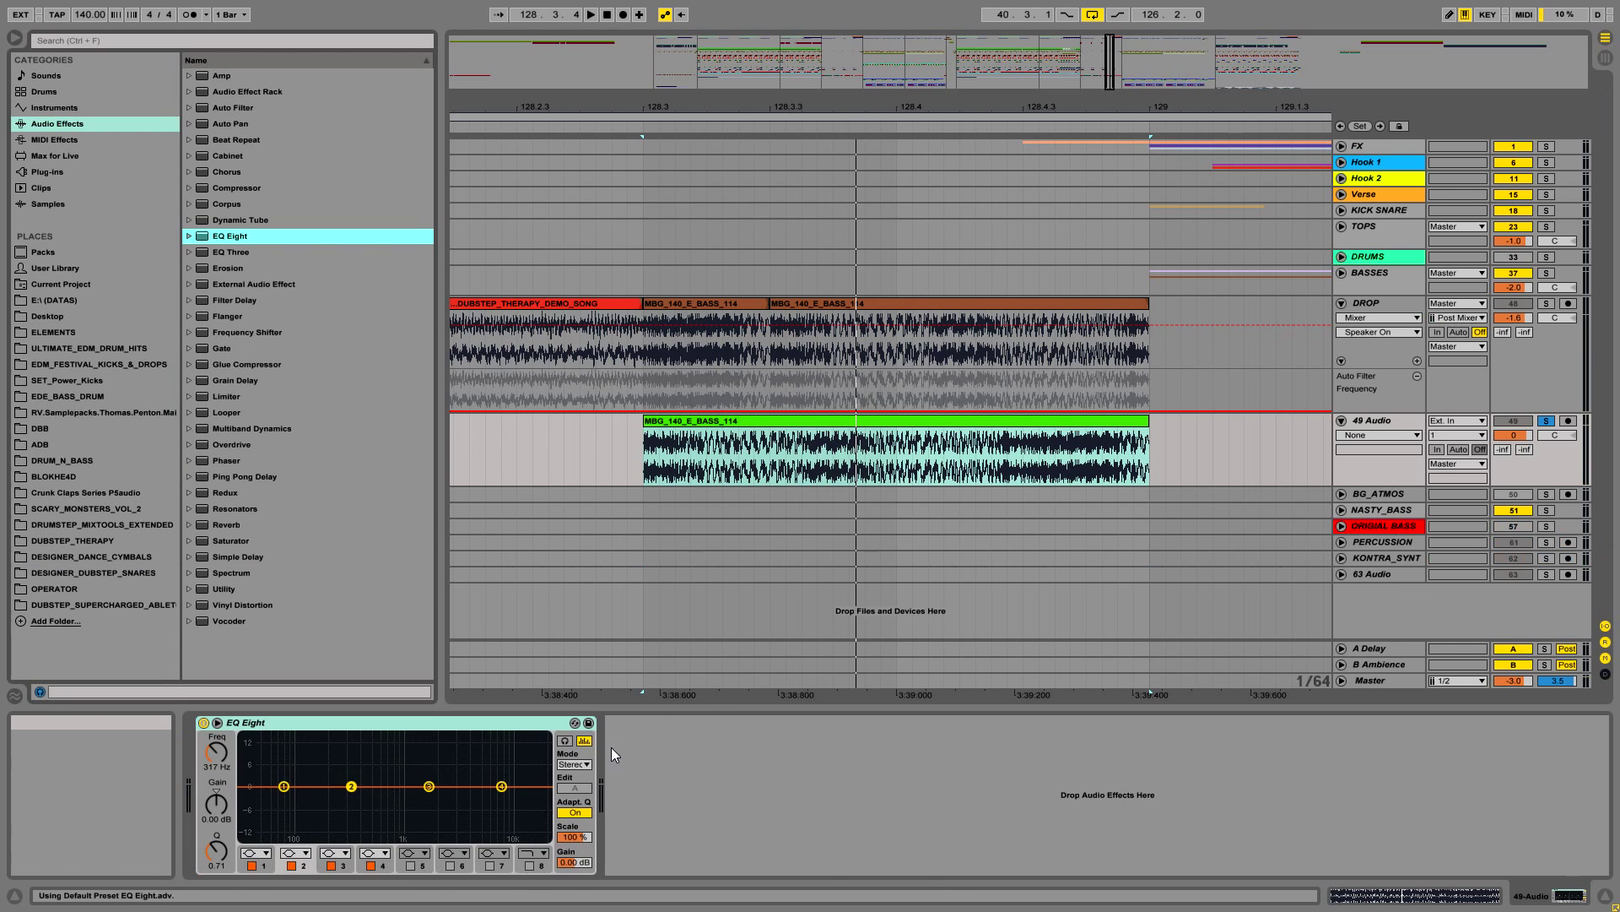
{"action": "left_click_drag", "start_coordinate": [502, 786], "coordinate": [512, 742]}
{"action": "left_click_drag", "start_coordinate": [216, 850], "coordinate": [216, 882]}
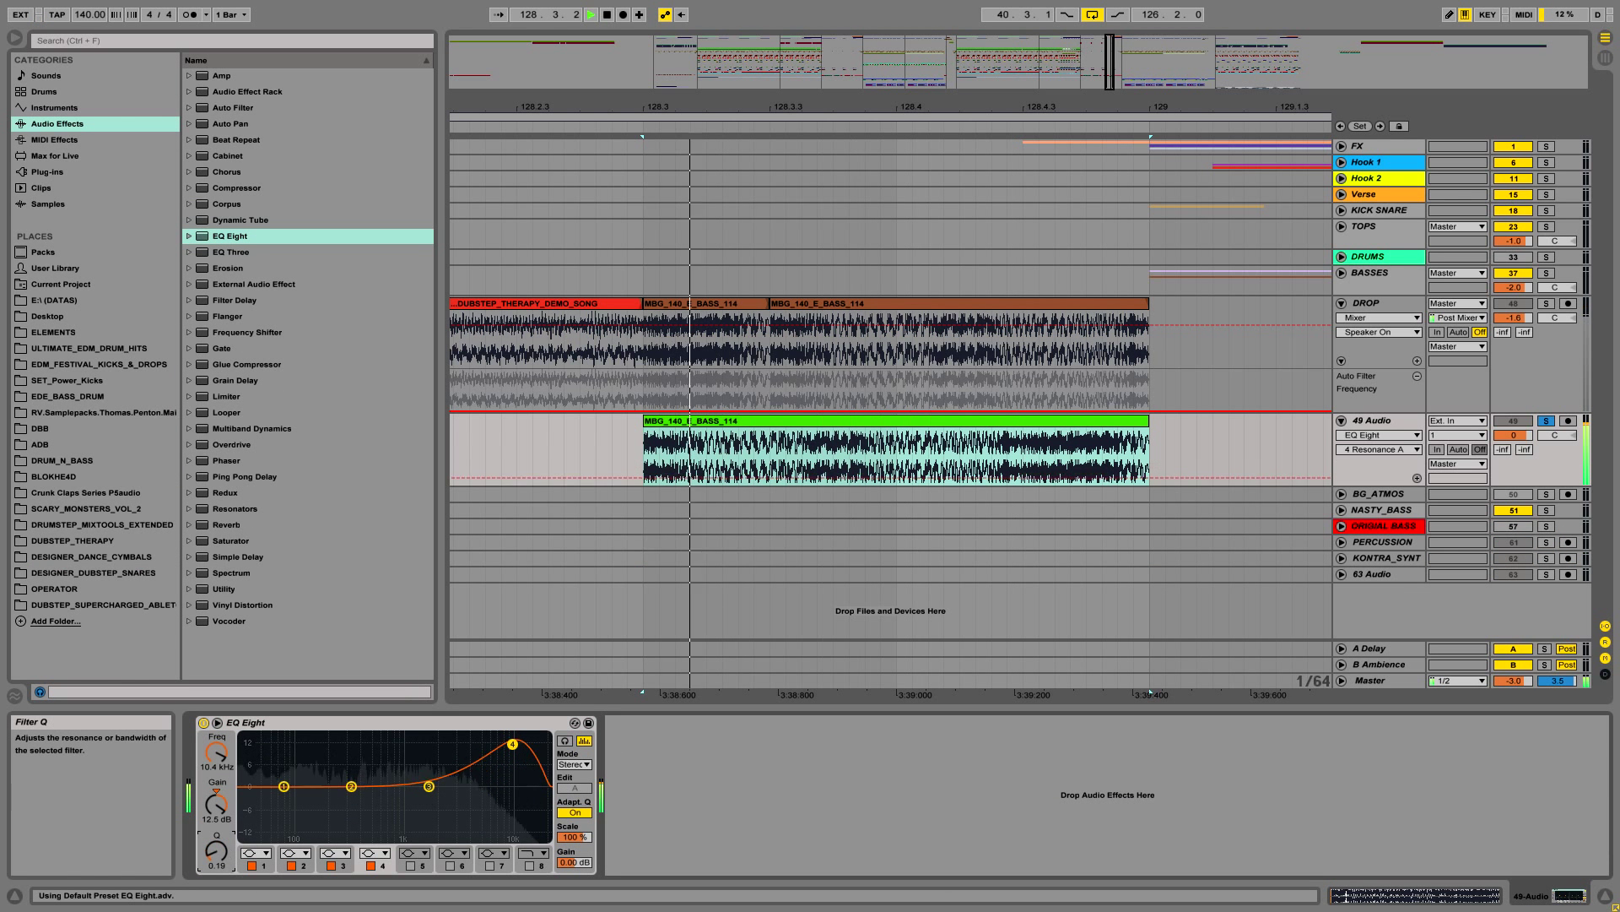
{"action": "left_click_drag", "start_coordinate": [512, 743], "coordinate": [515, 737]}
Step: Duplicate the EQ Eight and set the copy's band 4 to about 14 dB at 11.6 kHz while auditioning
{"action": "left_click", "coordinate": [510, 723]}
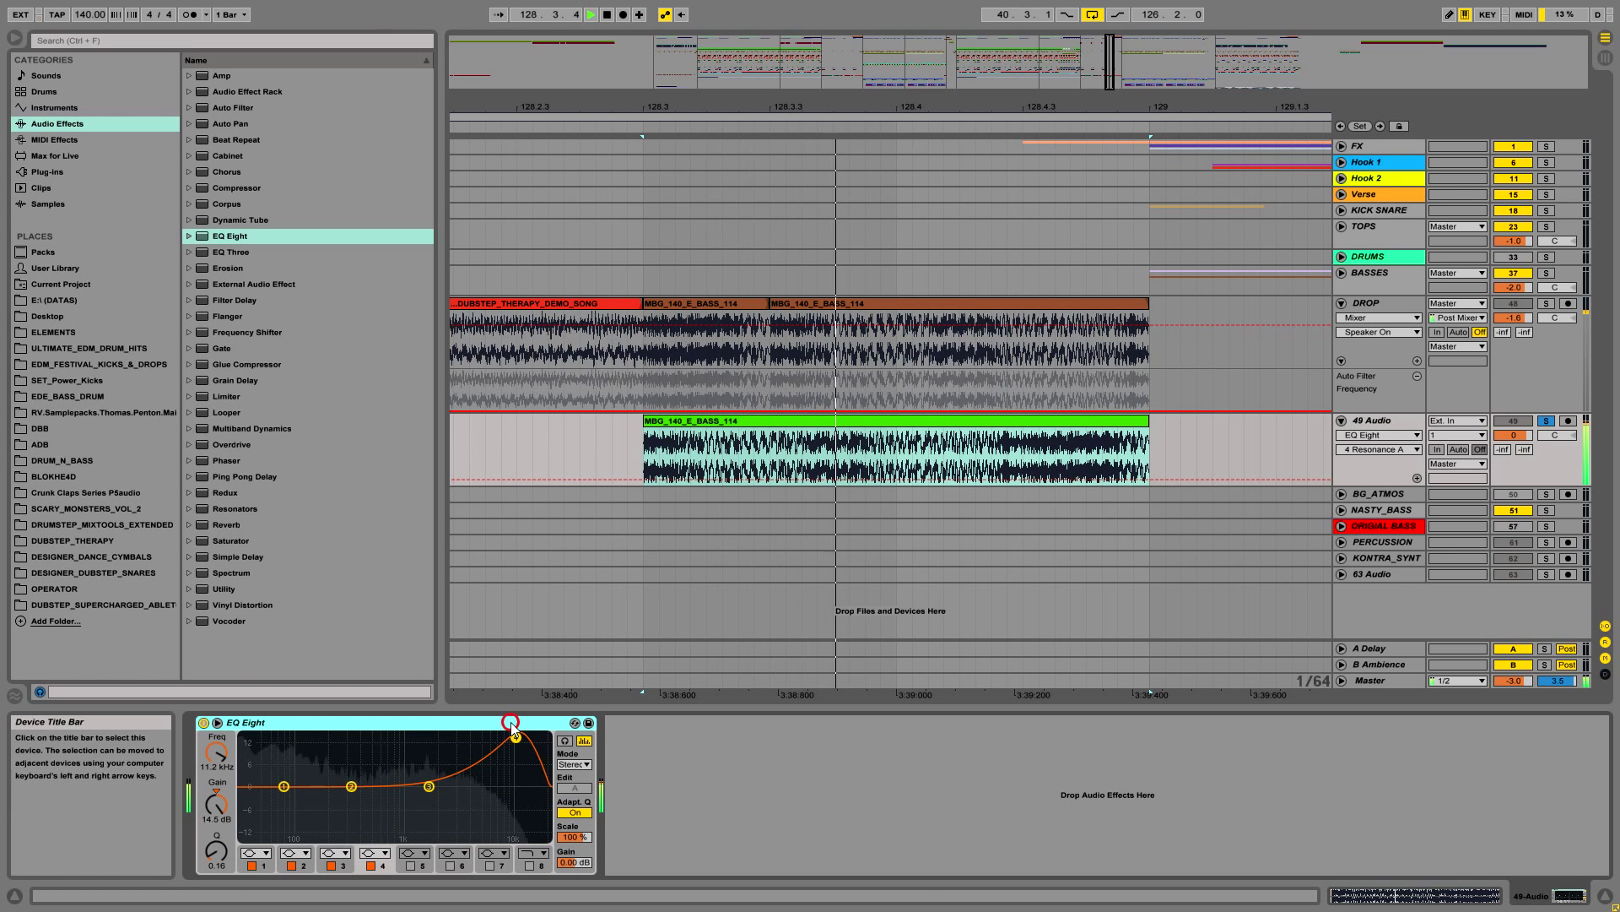
{"action": "key", "text": "ctrl+d"}
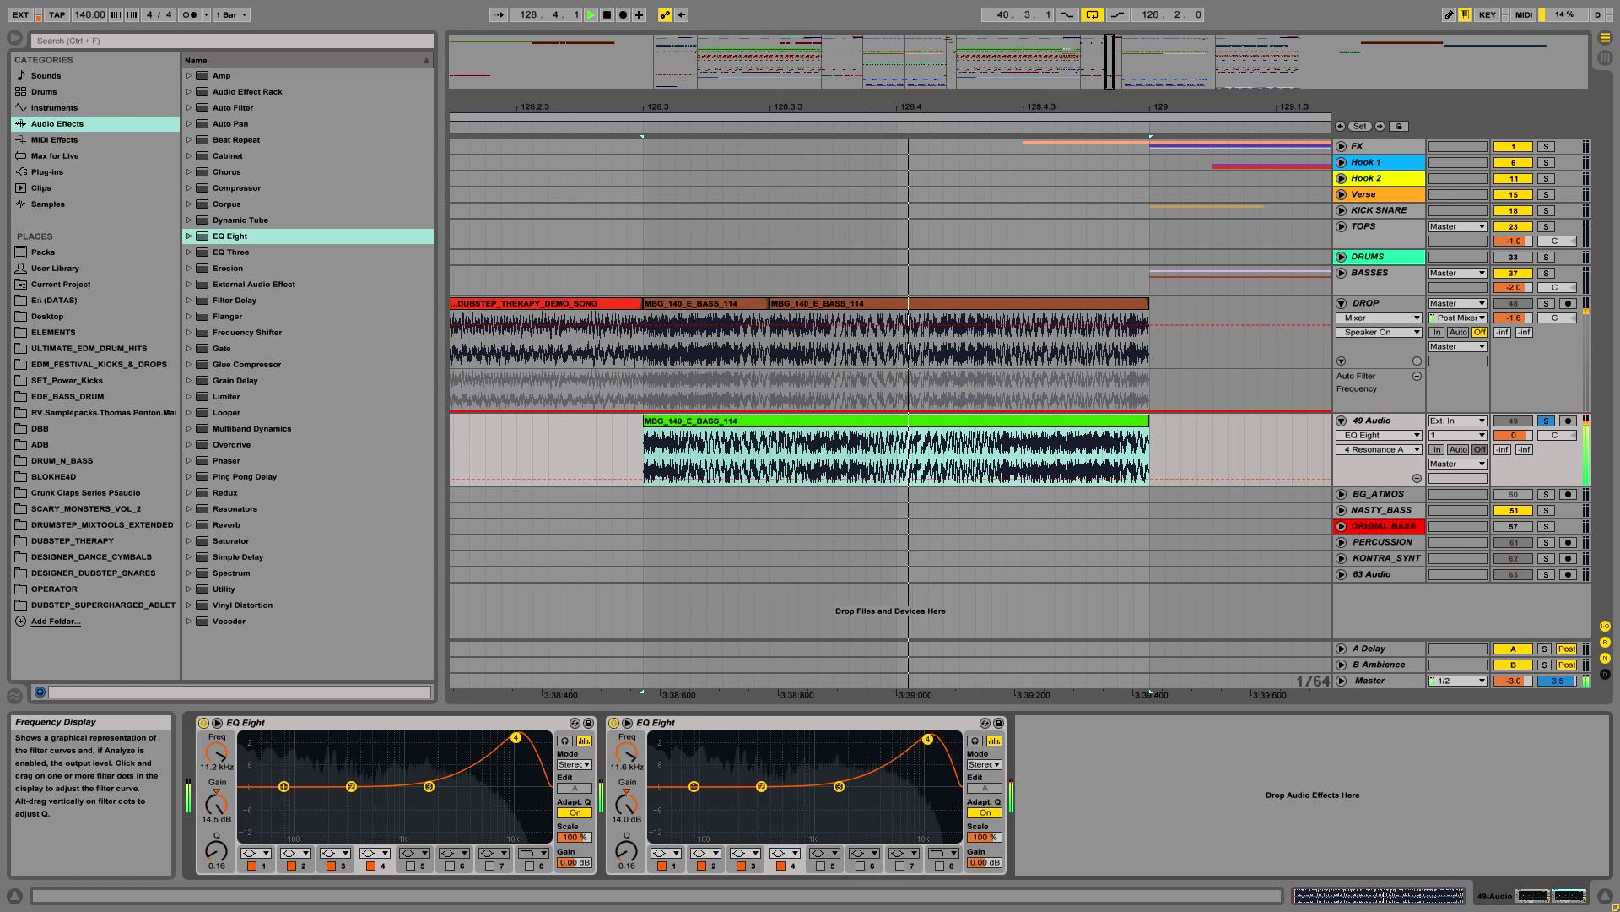
{"action": "left_click_drag", "start_coordinate": [926, 737], "coordinate": [928, 743]}
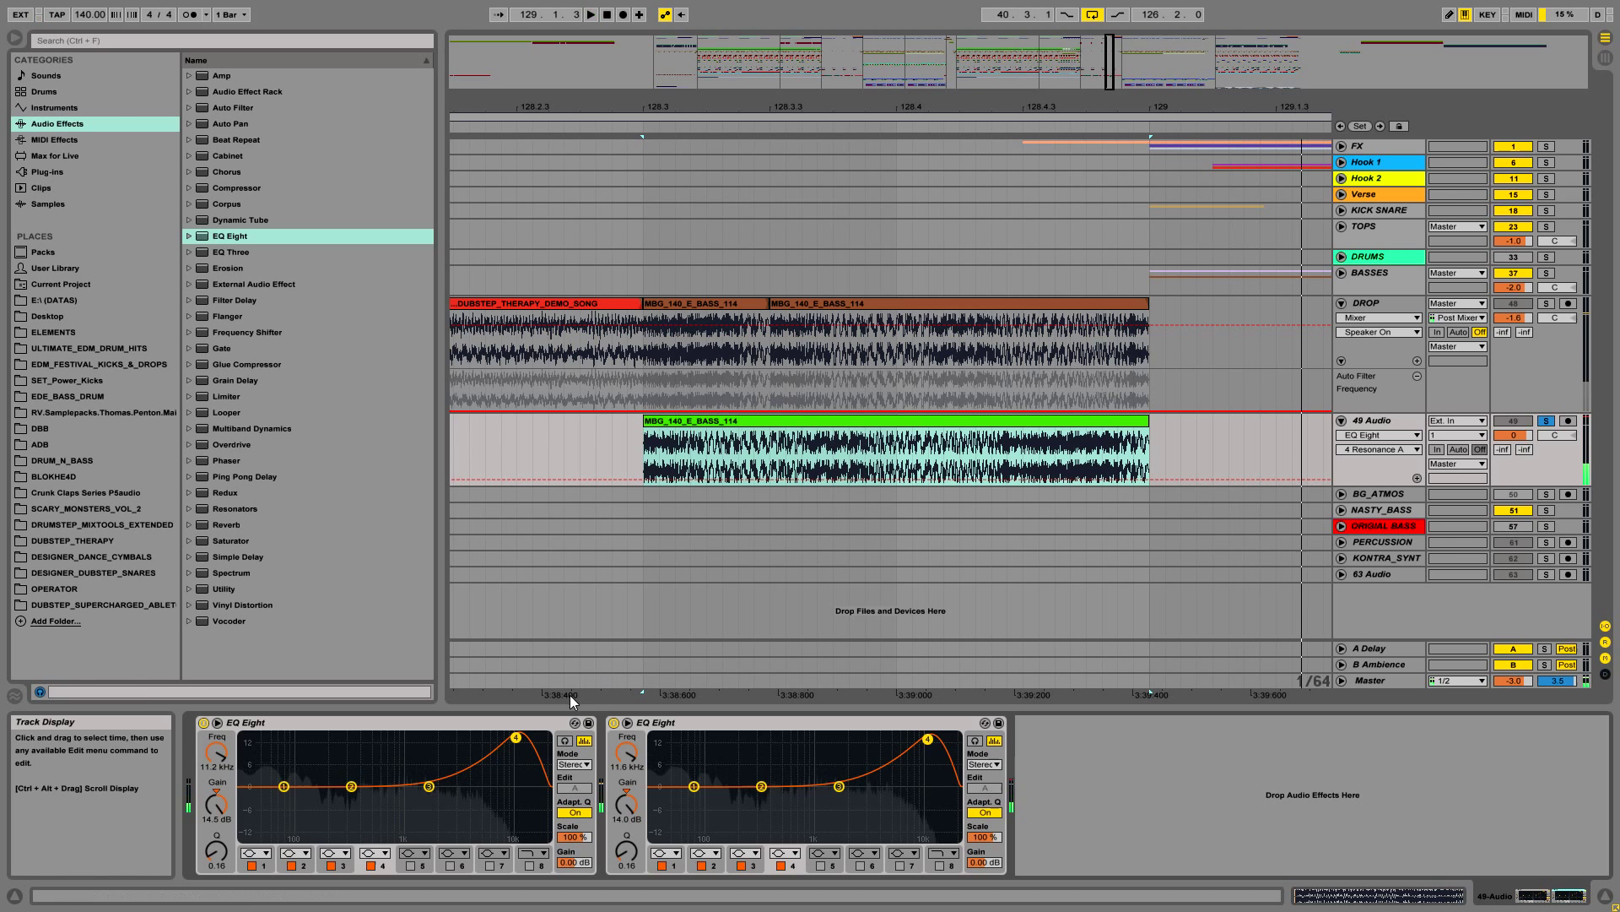
{"action": "key", "text": "space"}
Step: Delete both EQ Eight devices from the 49 Audio track
{"action": "left_click", "coordinate": [711, 724], "text": "shift"}
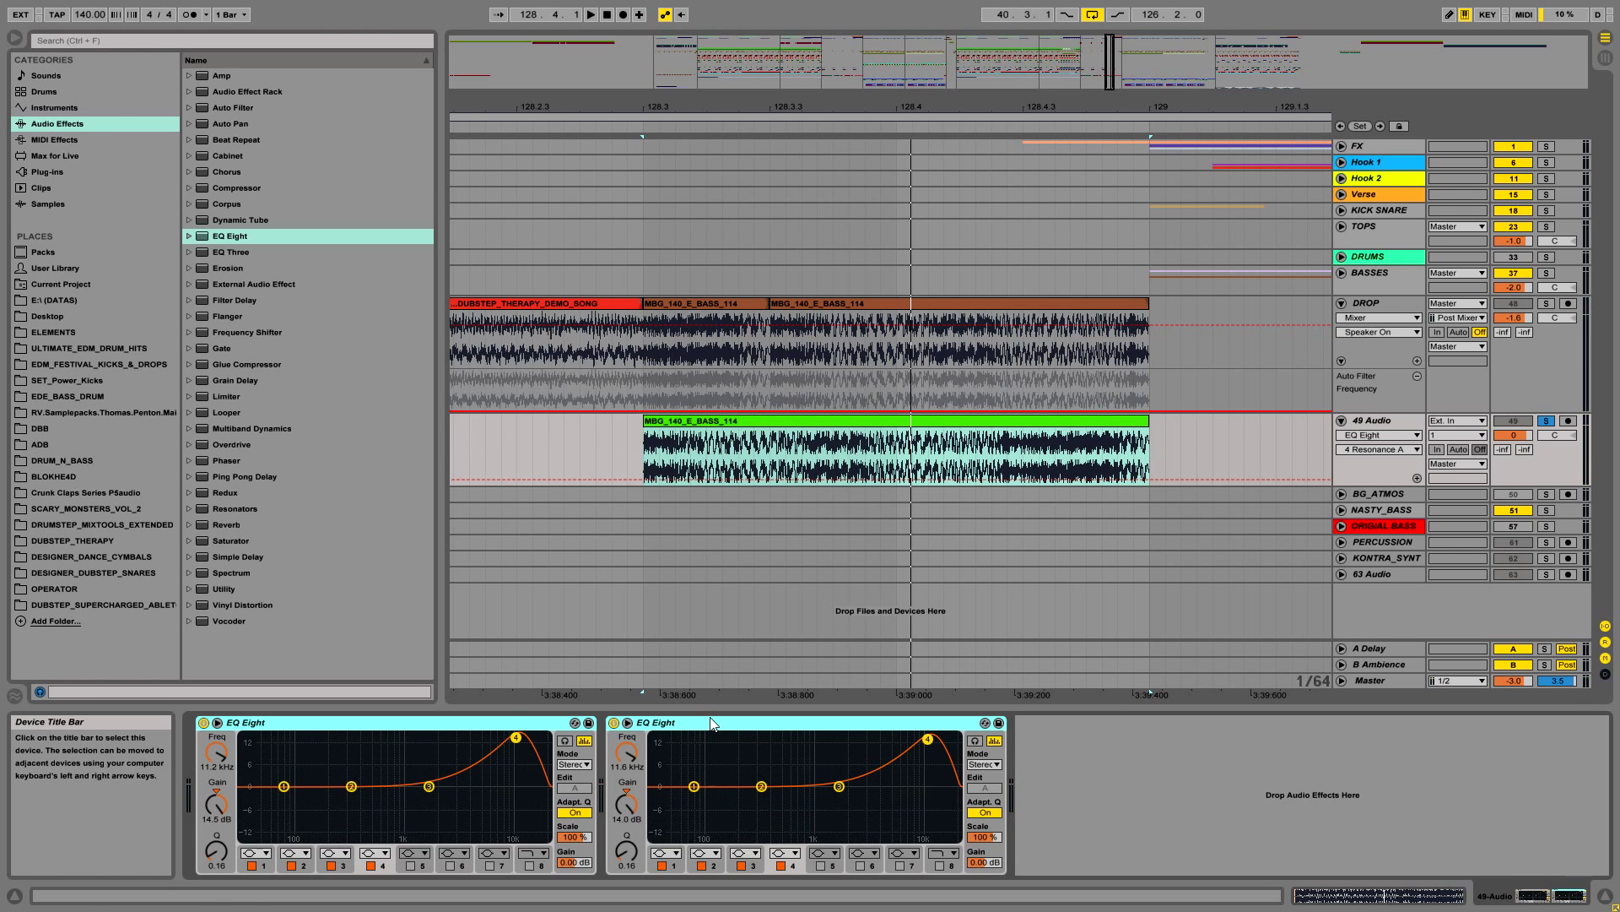
{"action": "key", "text": "Delete"}
{"action": "left_click_drag", "start_coordinate": [743, 107], "coordinate": [743, 59]}
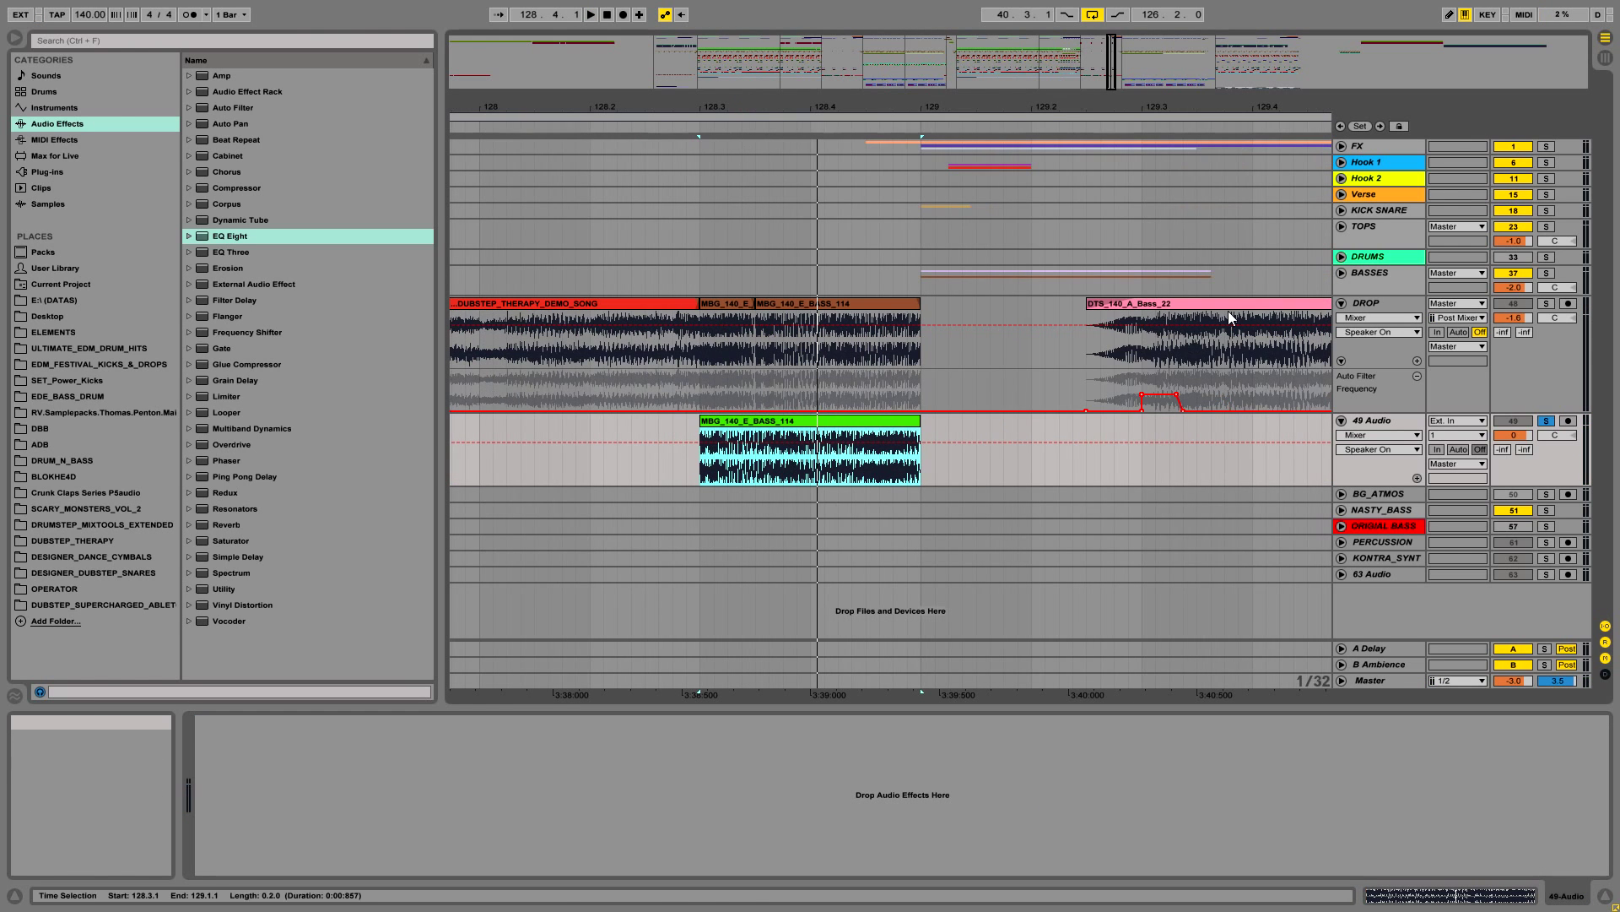
Step: Transpose the MBG_140_E_BASS_114 clip on the 49 Audio track to 12 semitones and audition it
{"action": "double_click", "coordinate": [822, 422]}
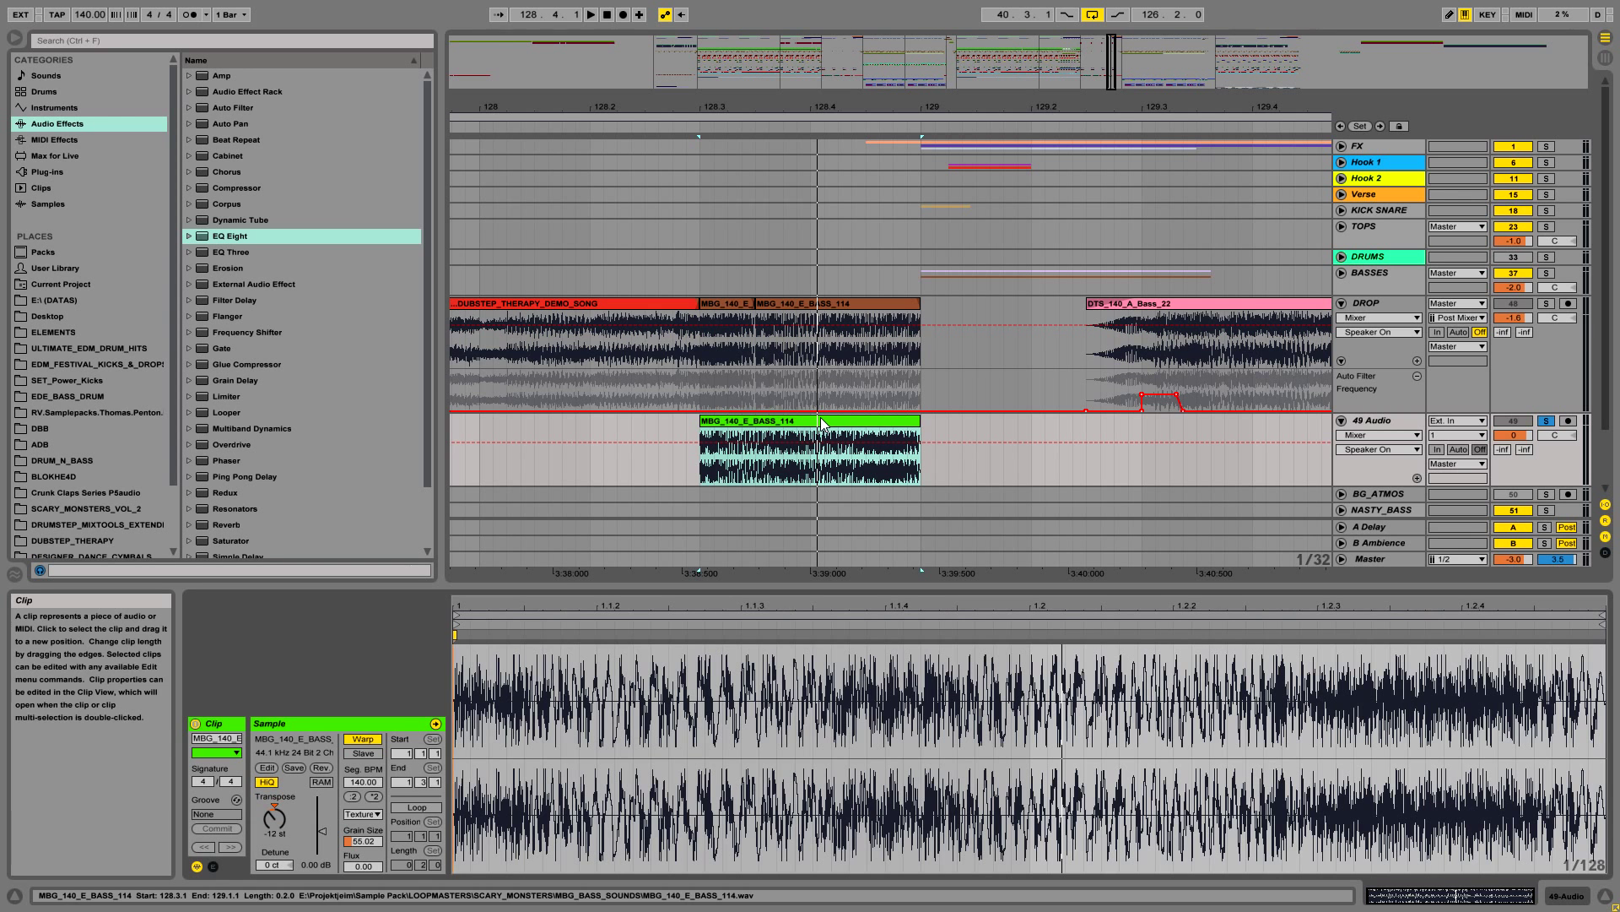
{"action": "left_click_drag", "start_coordinate": [274, 817], "coordinate": [274, 796]}
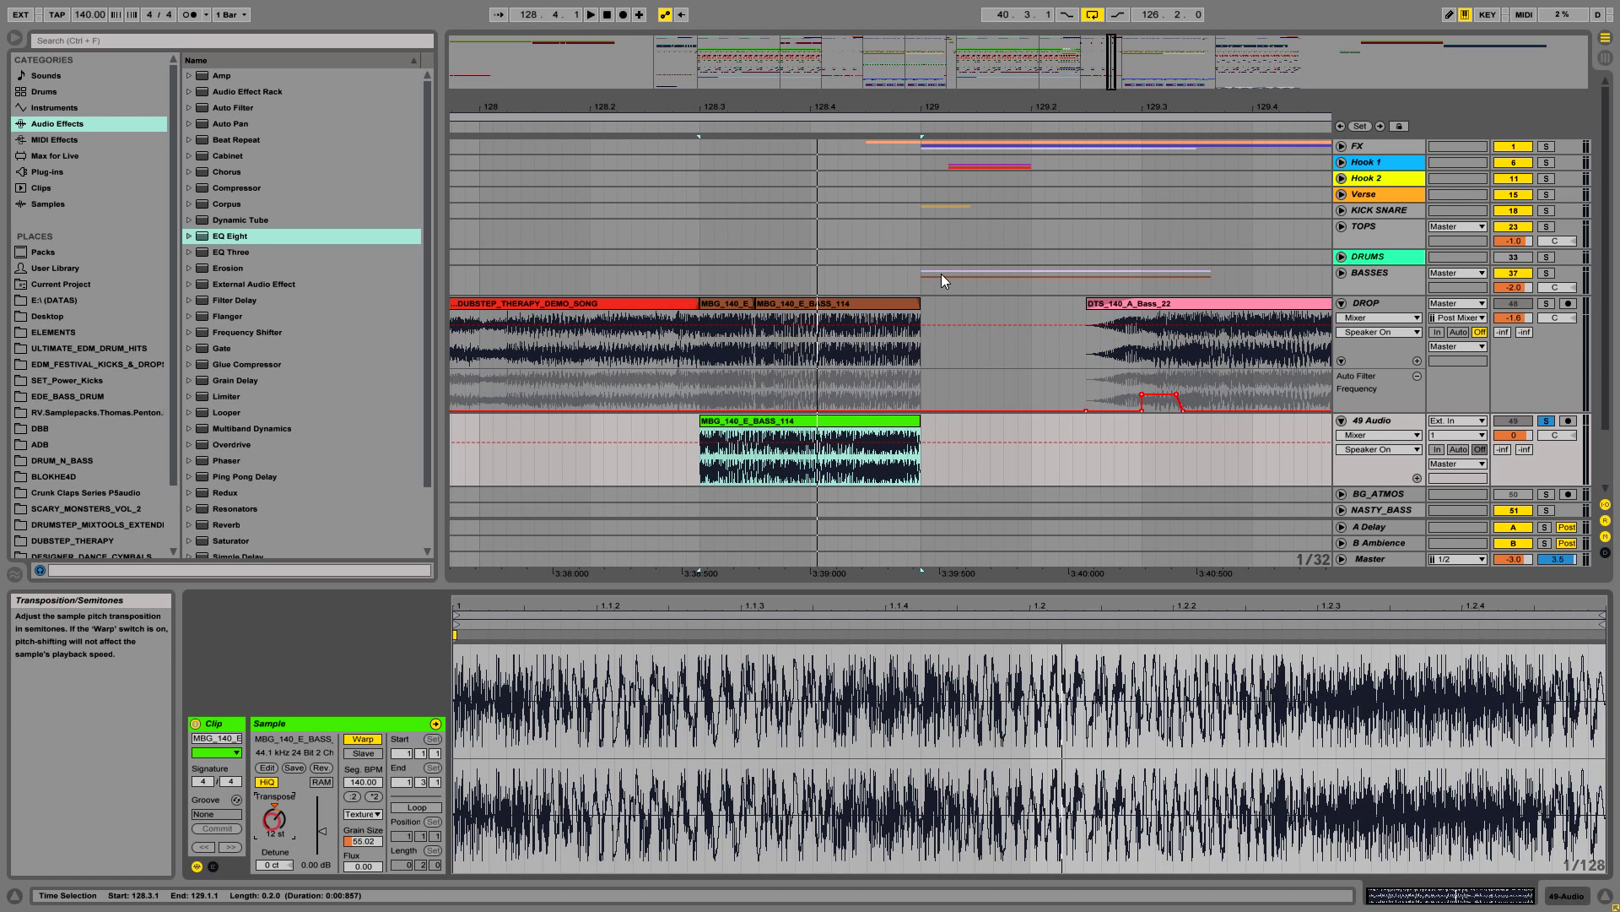
{"action": "left_click_drag", "start_coordinate": [1021, 110], "coordinate": [979, 104]}
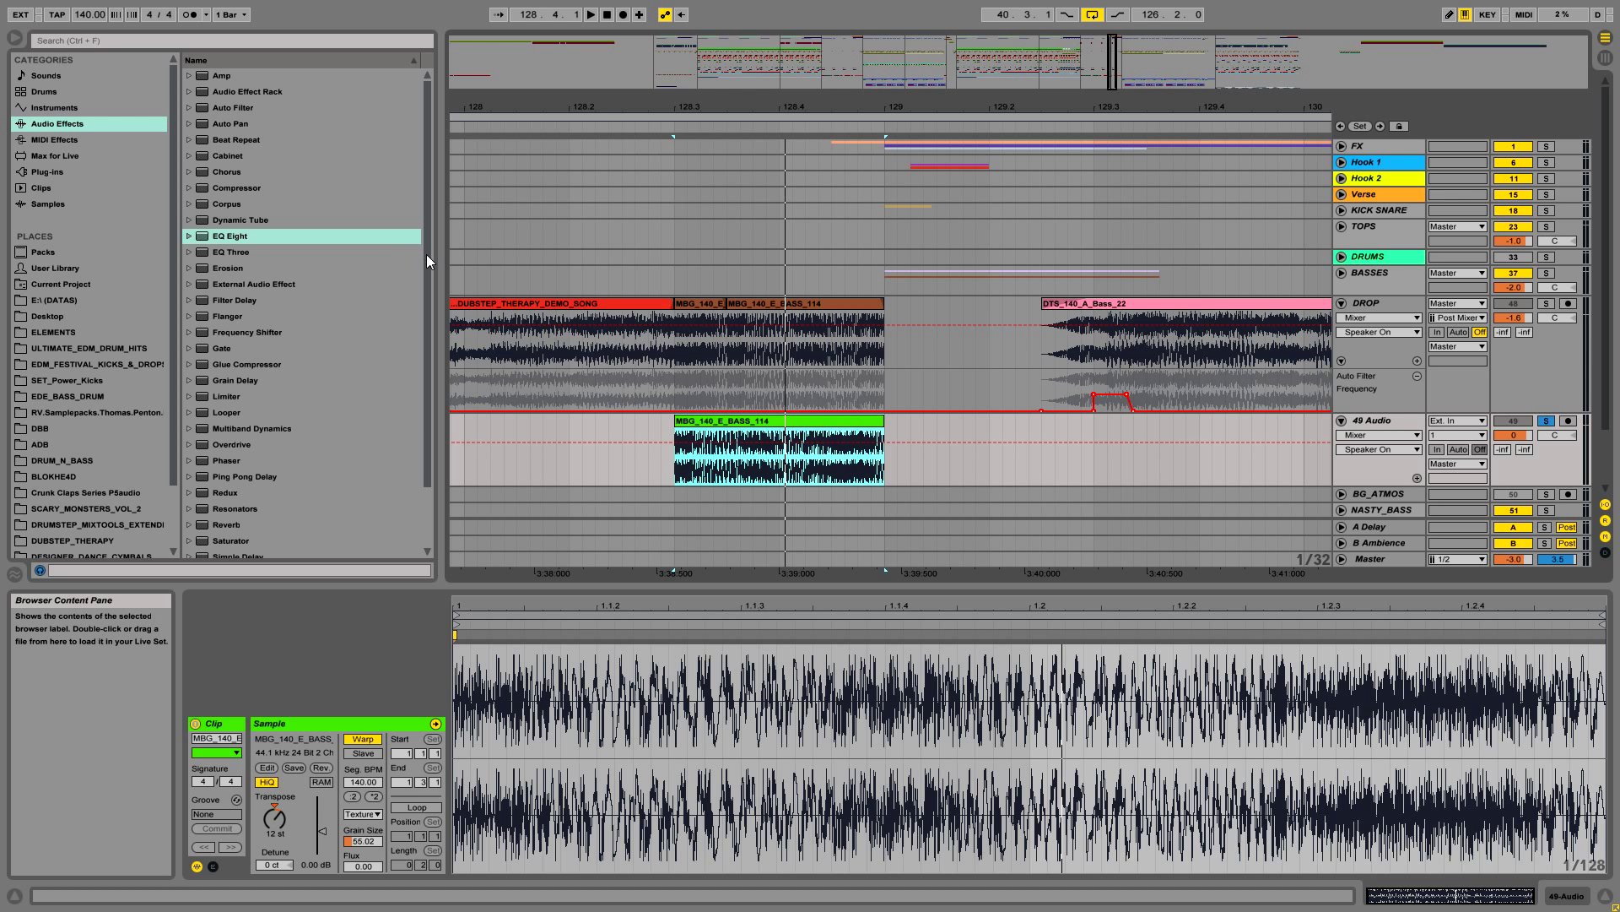
{"action": "left_click_drag", "start_coordinate": [427, 255], "coordinate": [427, 326]}
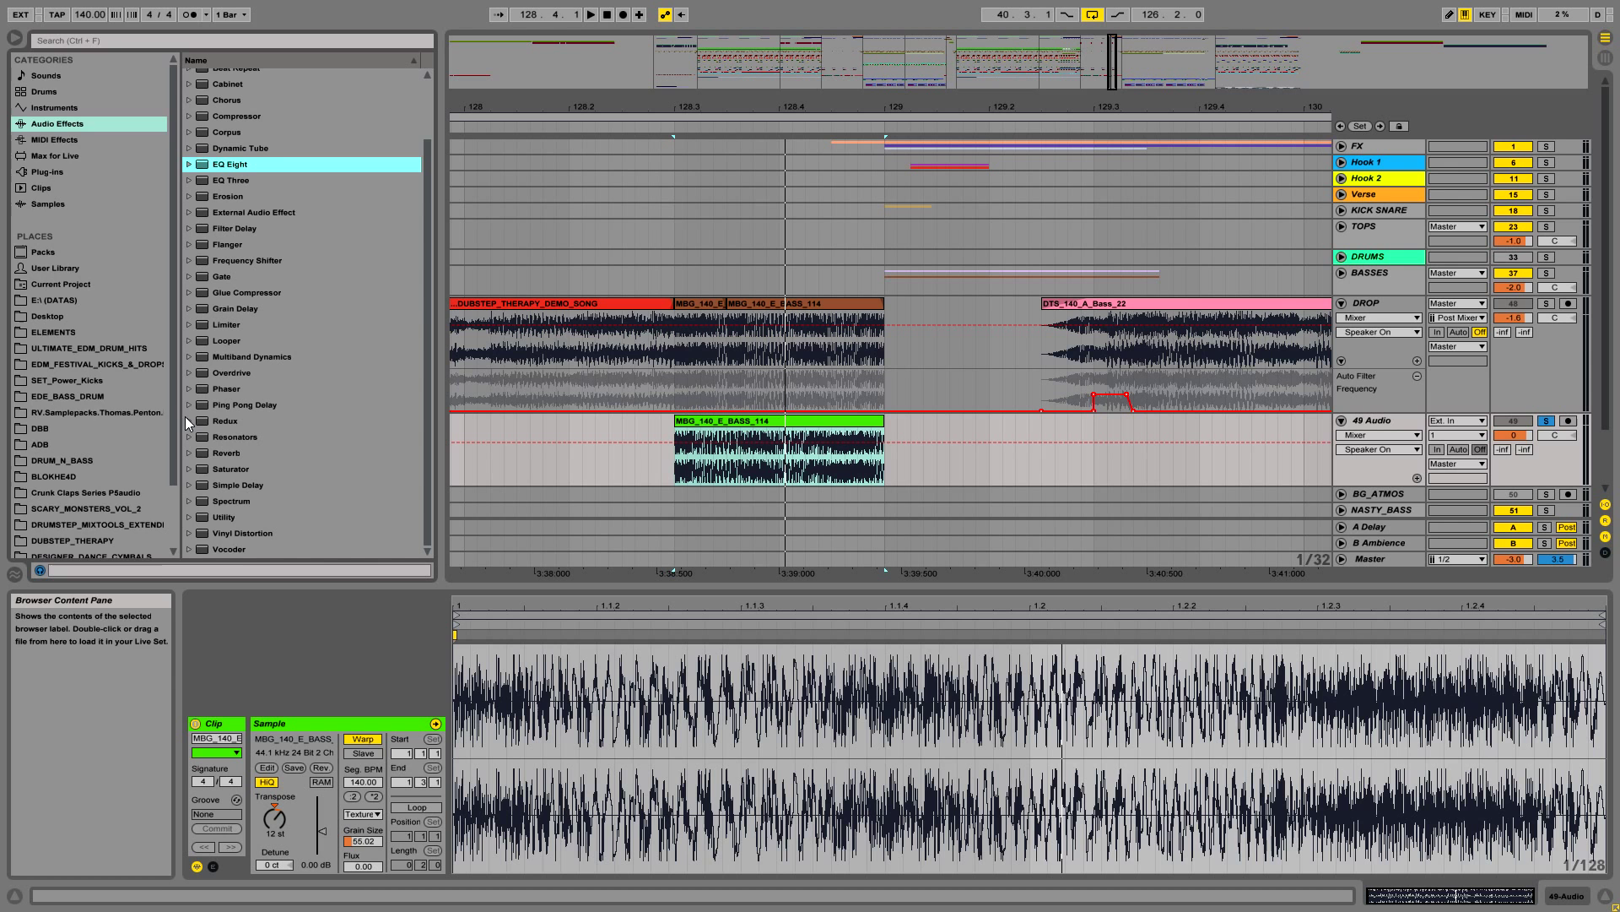
{"action": "scroll", "coordinate": [142, 479], "scroll_direction": "down", "scroll_amount": 3}
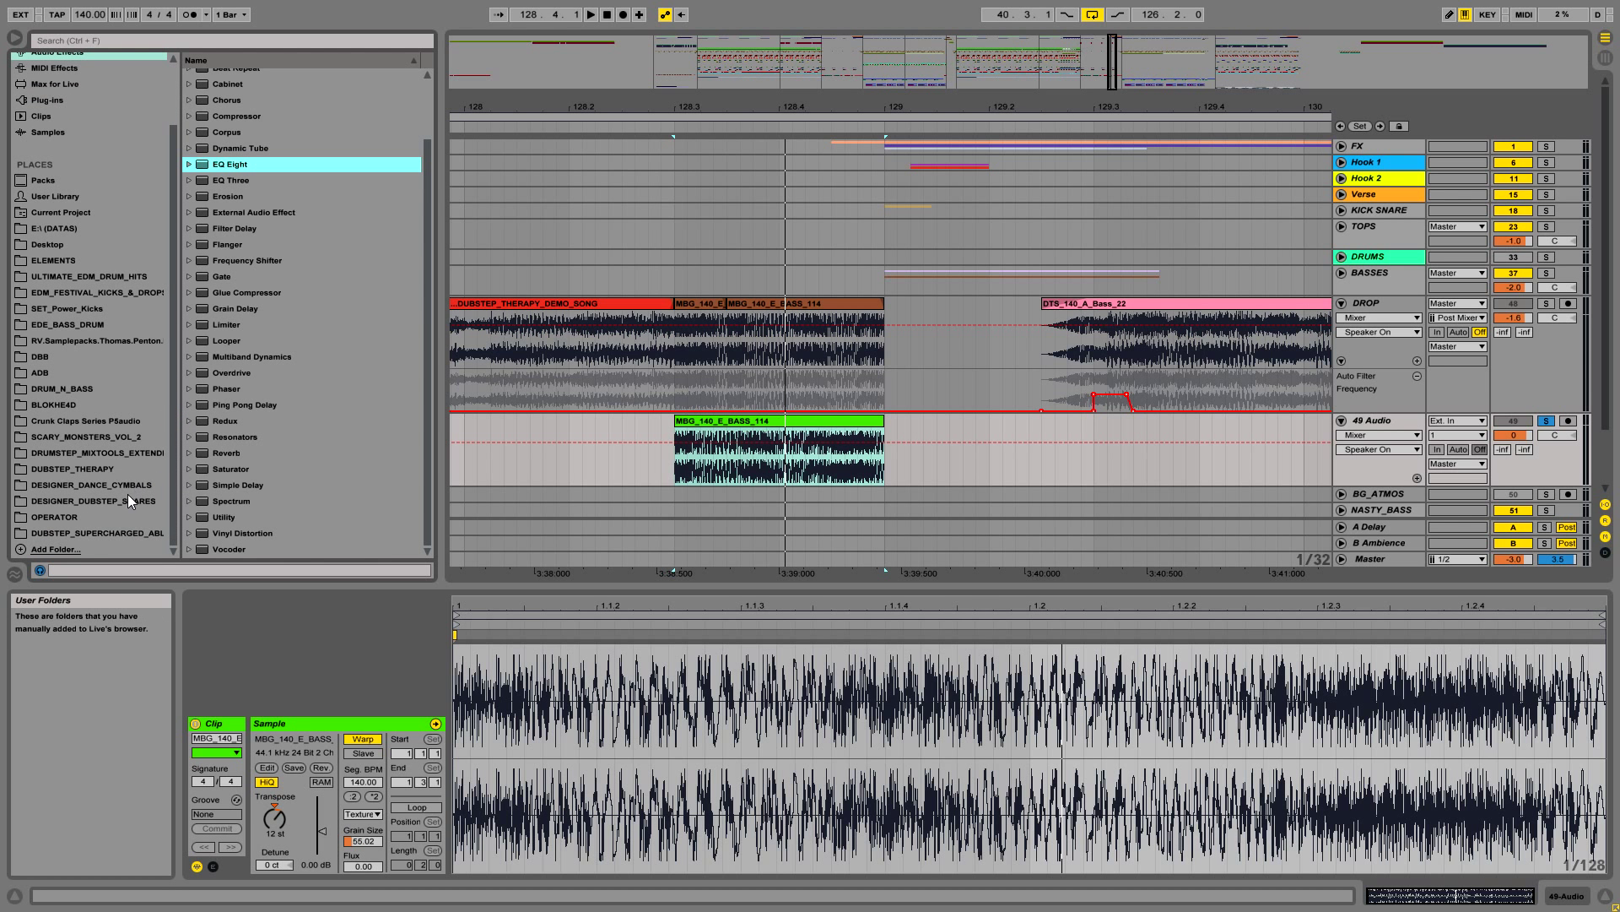
{"action": "left_click", "coordinate": [741, 421]}
{"action": "key", "text": "space"}
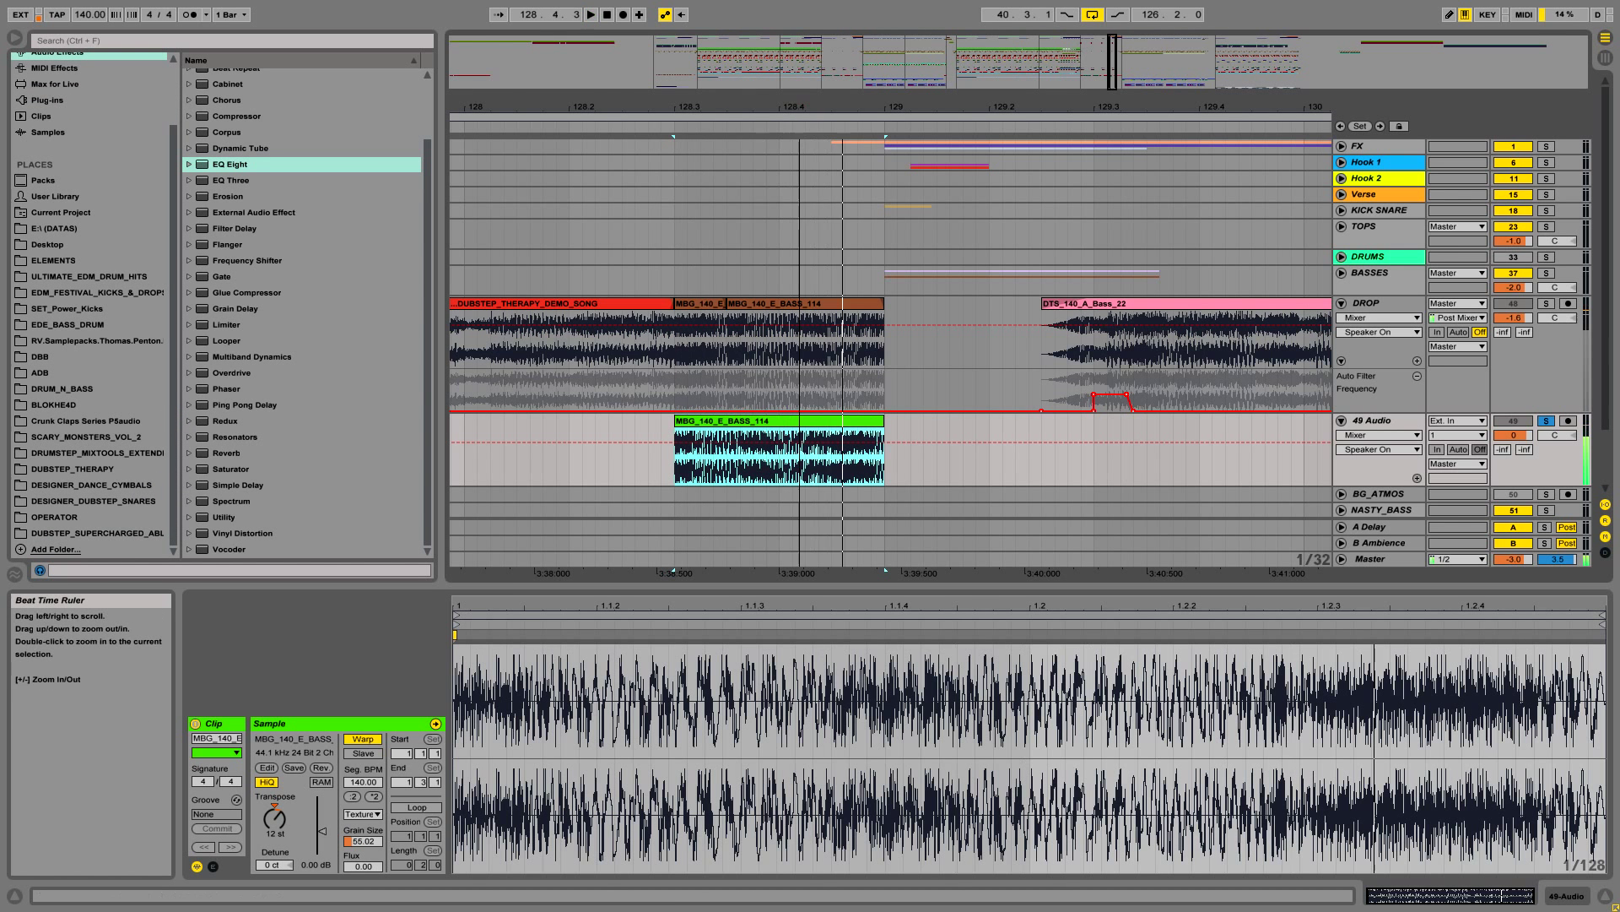
Step: Turn off solo on the 49 Audio track
{"action": "left_click_drag", "start_coordinate": [799, 107], "coordinate": [746, 232]}
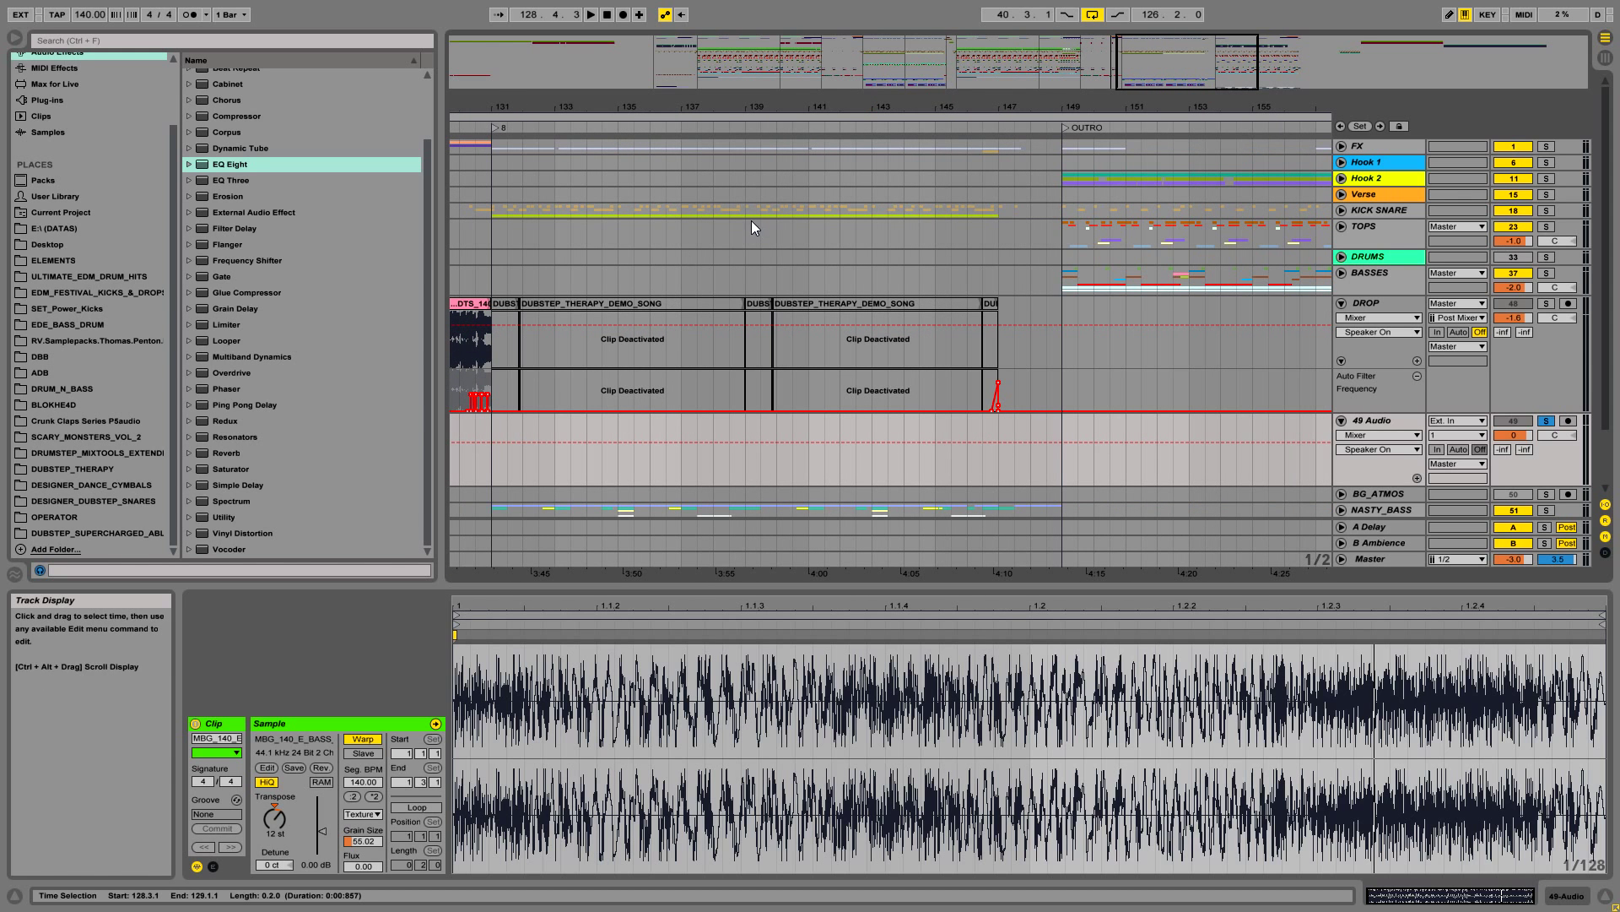
{"action": "left_click_drag", "start_coordinate": [1281, 103], "coordinate": [894, 53]}
{"action": "left_click", "coordinate": [1546, 421]}
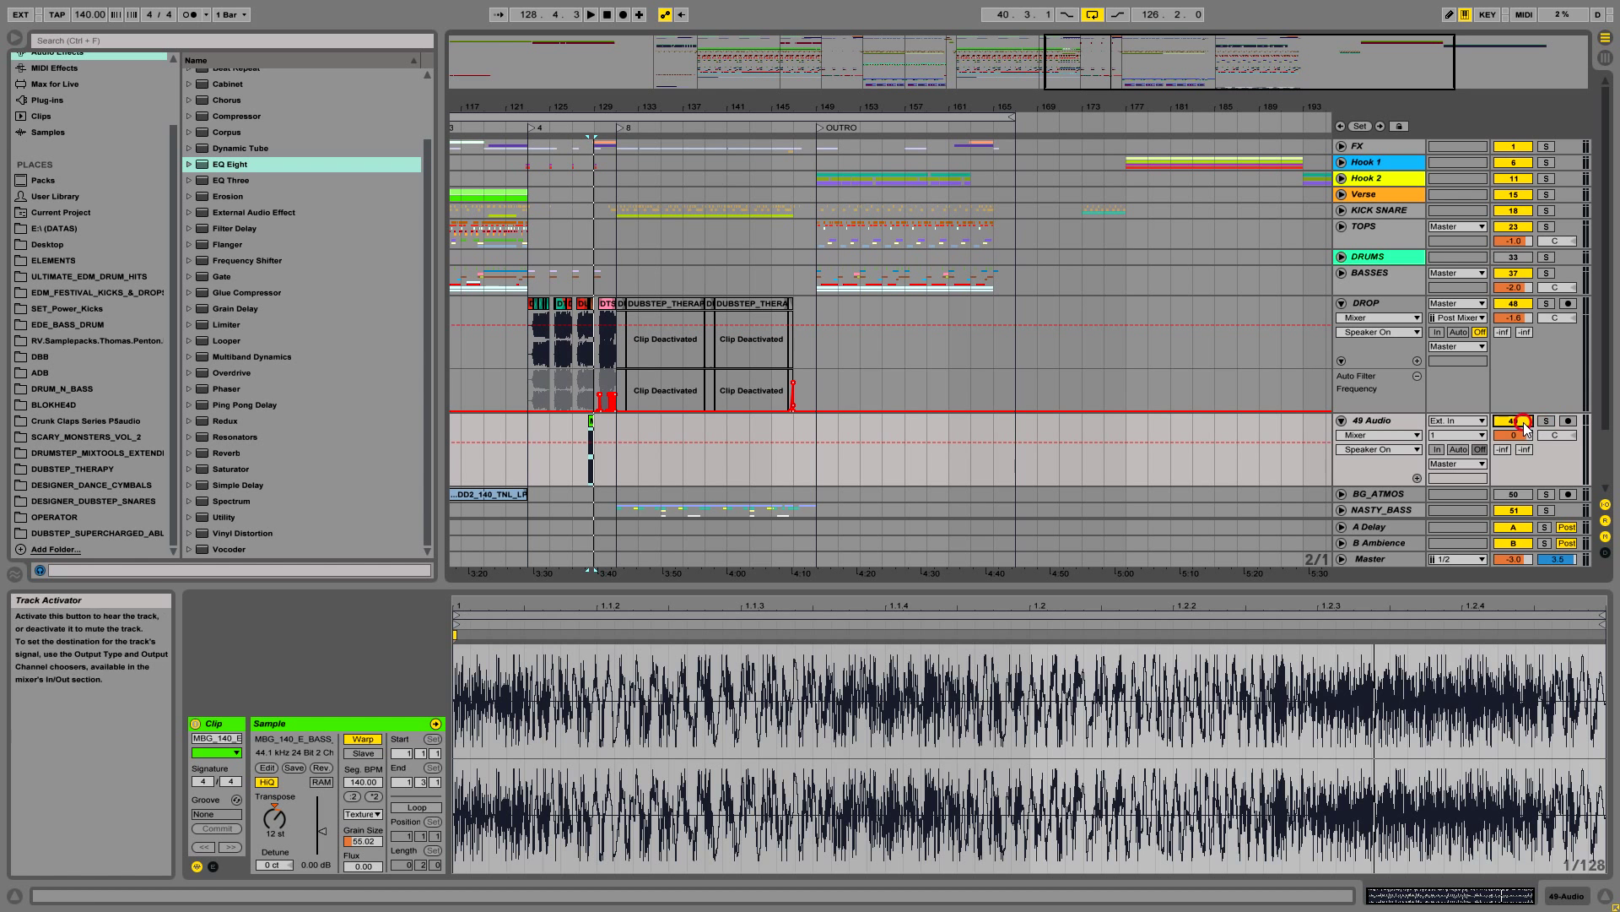
Step: Play the arrangement from bar 137 to listen to the section before the outro
{"action": "left_click", "coordinate": [885, 260]}
{"action": "key", "text": "space"}
{"action": "left_click", "coordinate": [686, 268]}
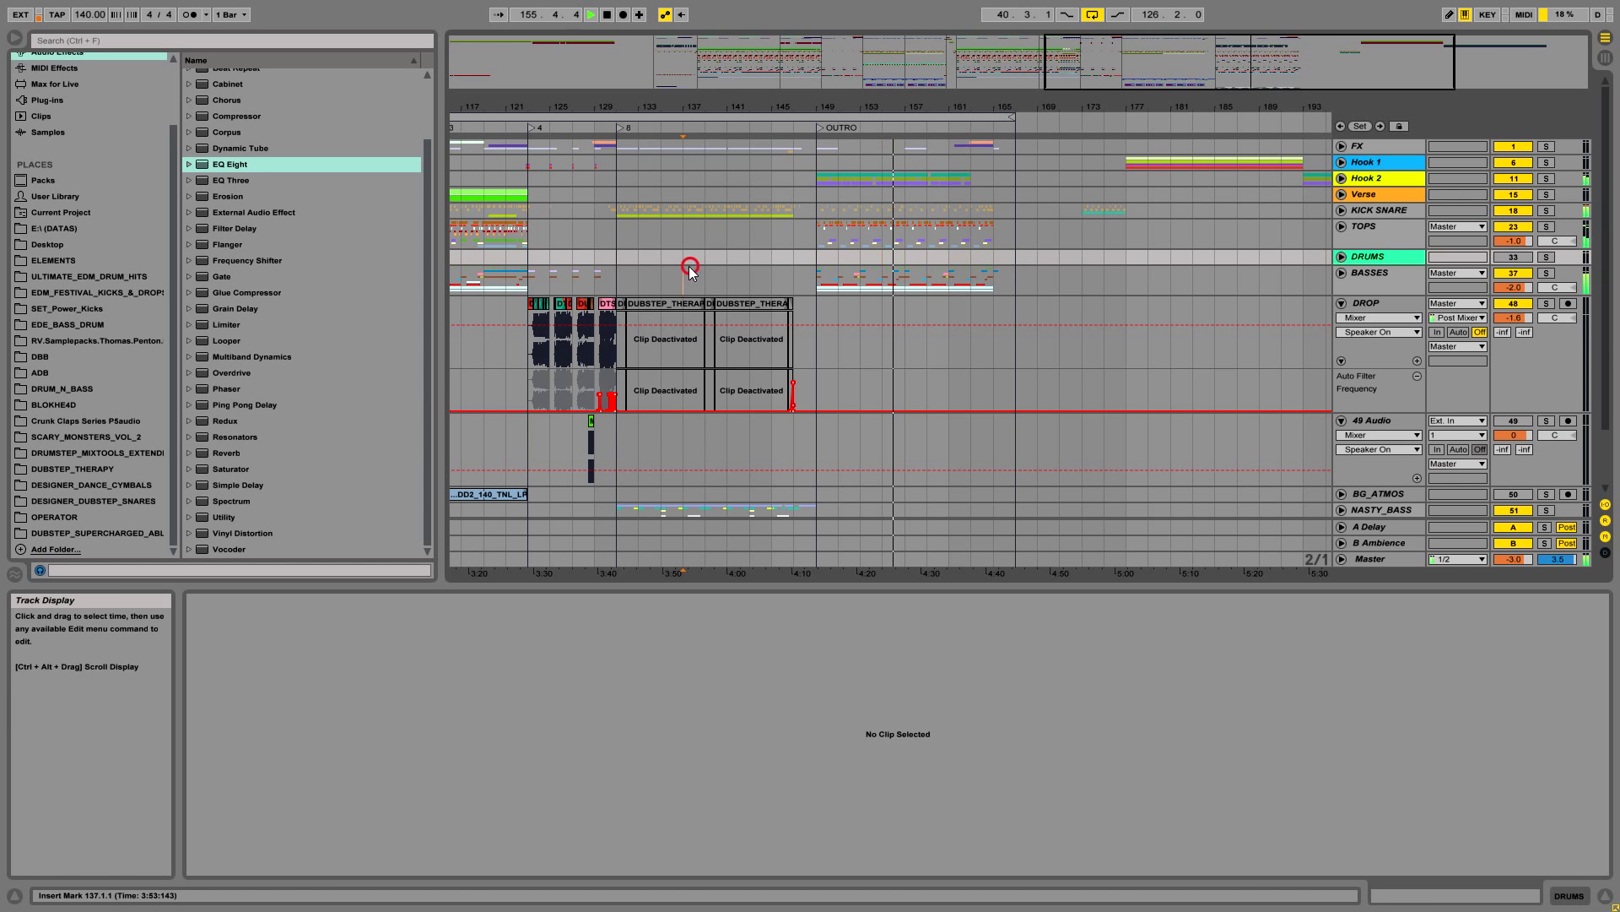
{"action": "left_click_drag", "start_coordinate": [687, 106], "coordinate": [687, 169]}
{"action": "scroll", "coordinate": [812, 325], "scroll_direction": "down", "scroll_amount": 2}
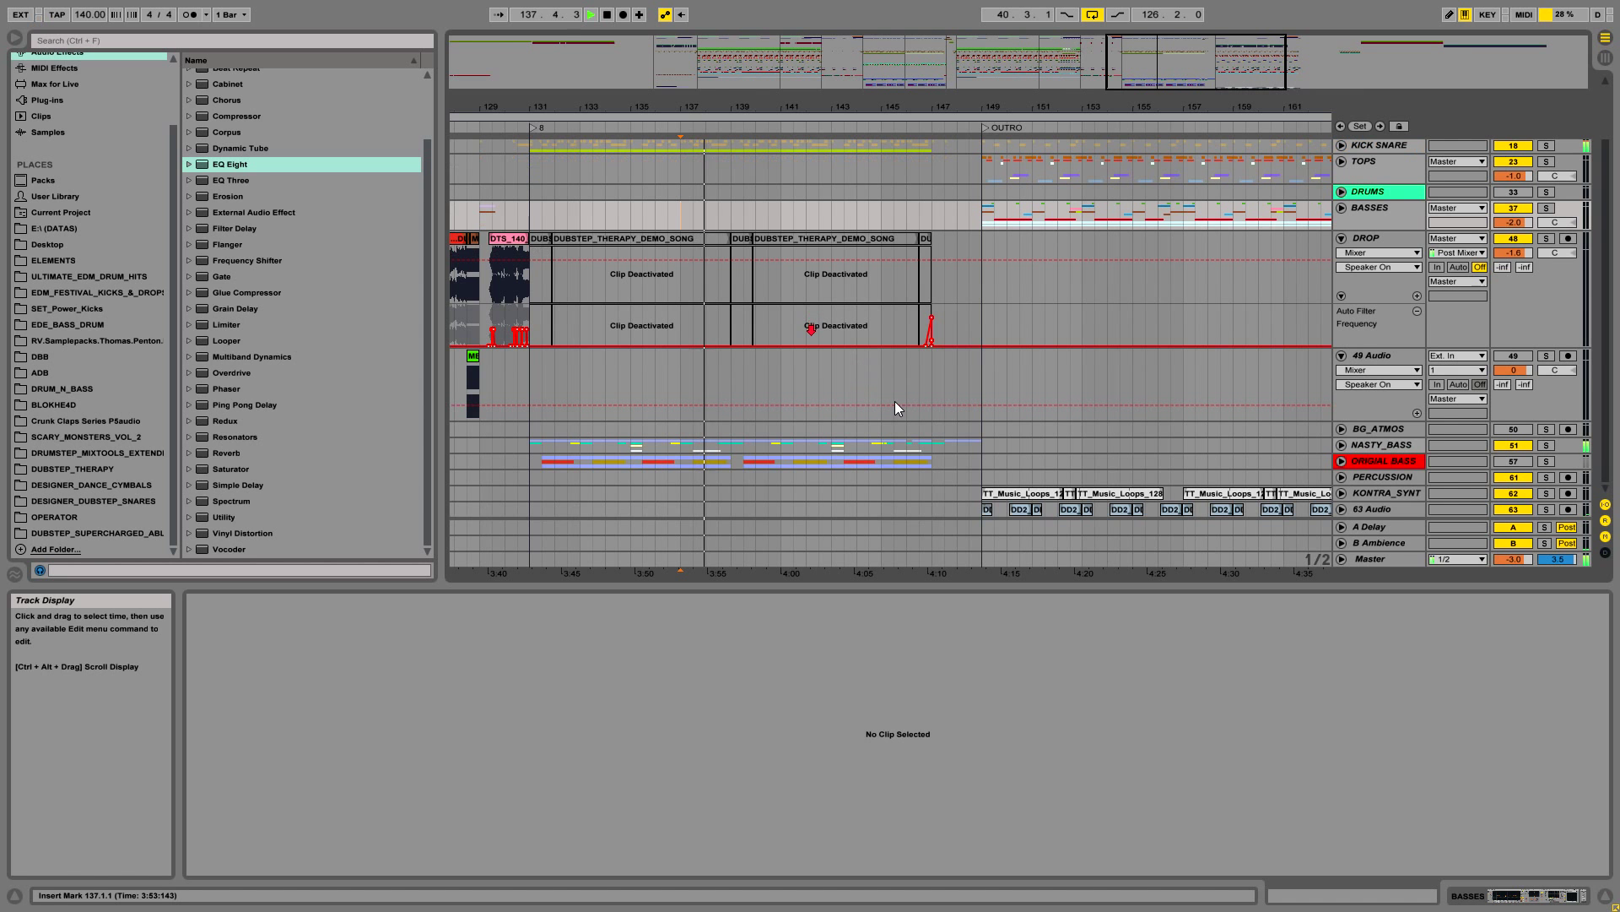
Step: Unfold the NASTY_BASS group and audition the yellow MBG_140_E_BASS_116-2 clip on the 53 Audio track
{"action": "left_click", "coordinate": [1342, 446]}
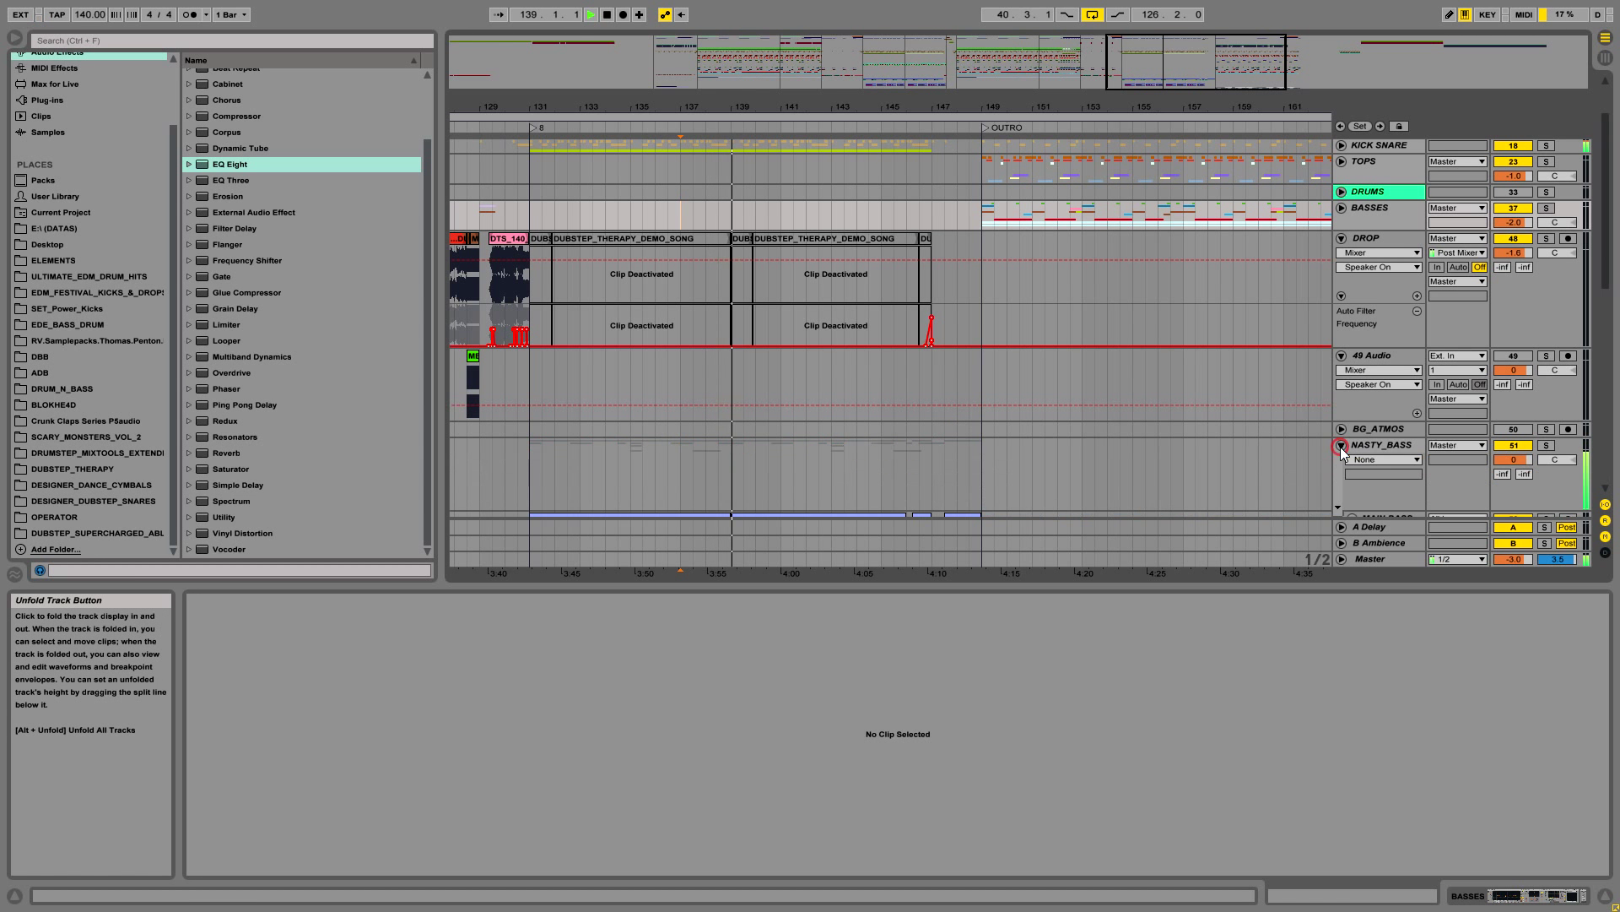
{"action": "scroll", "coordinate": [875, 369], "scroll_direction": "down", "scroll_amount": 2}
{"action": "scroll", "coordinate": [874, 369], "scroll_direction": "down", "scroll_amount": 3}
{"action": "left_click_drag", "start_coordinate": [779, 108], "coordinate": [844, 277]}
{"action": "left_click", "coordinate": [825, 315]}
{"action": "key", "text": "space"}
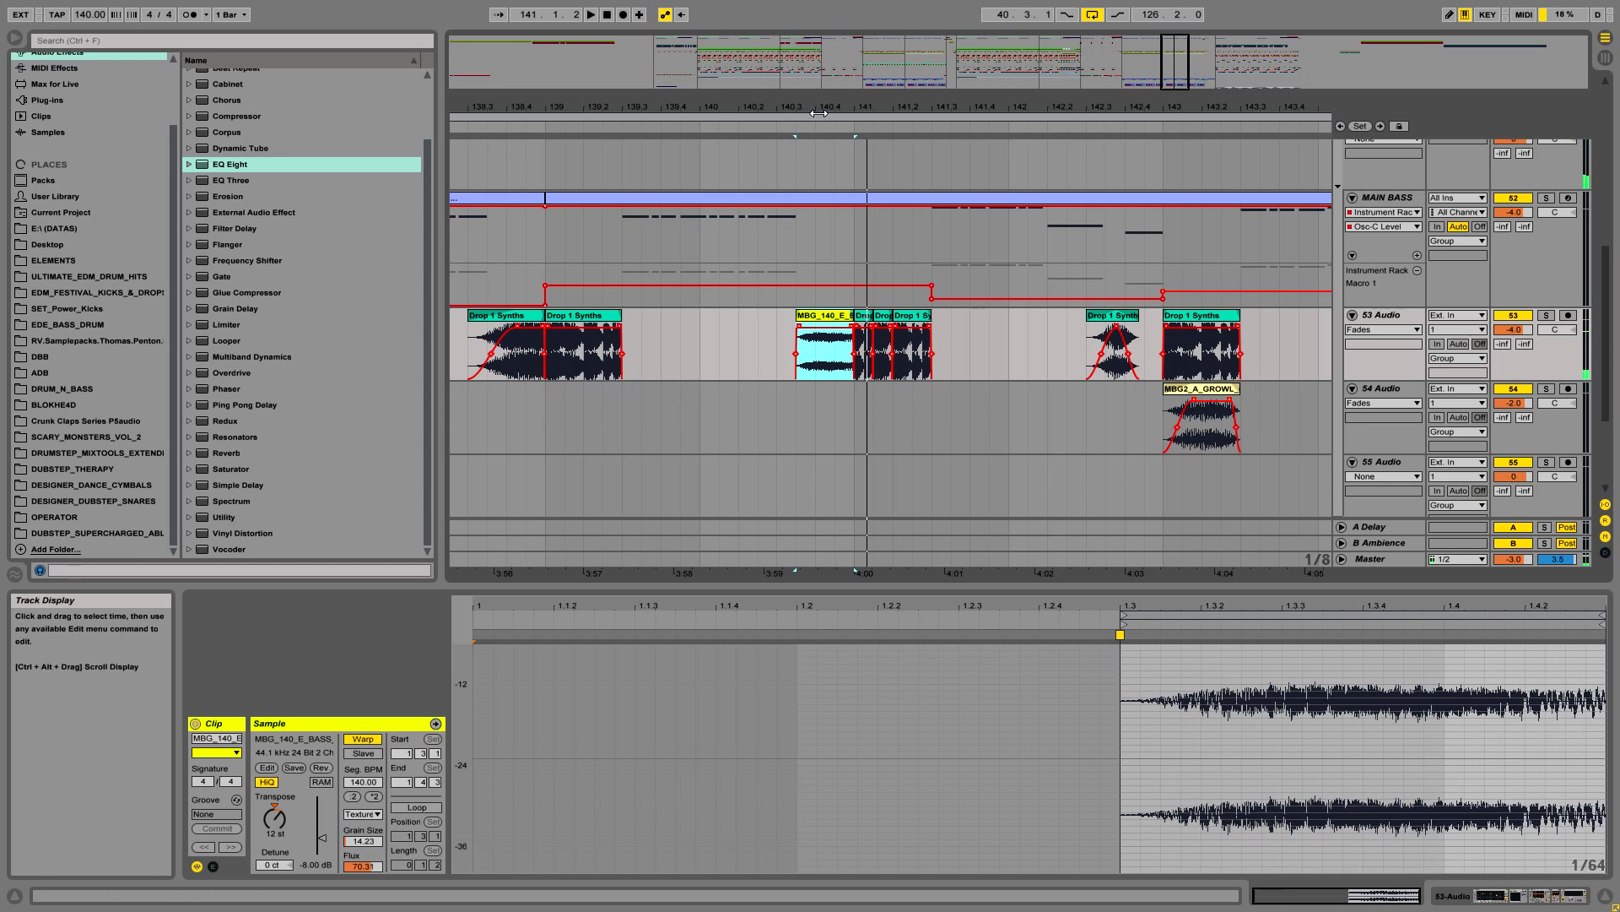
Step: Replay the MBG_140_E_BASS_116-2 clip and inspect its warp mode and Grain Size settings
{"action": "left_click_drag", "start_coordinate": [820, 108], "coordinate": [822, 245]}
{"action": "left_click", "coordinate": [859, 316]}
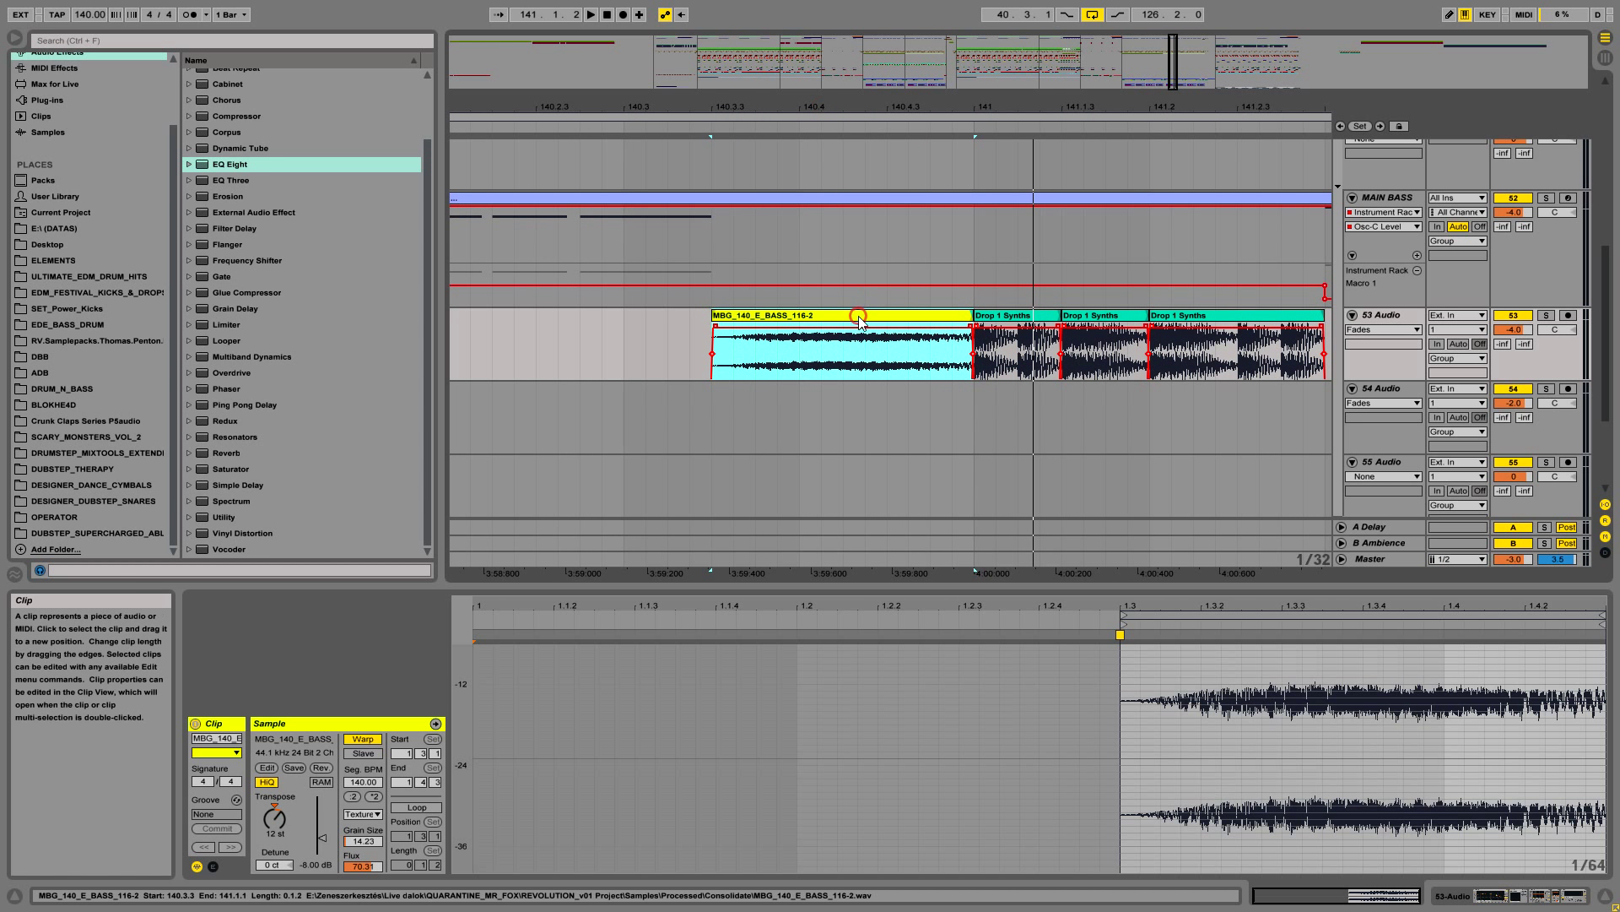
{"action": "key", "text": "space"}
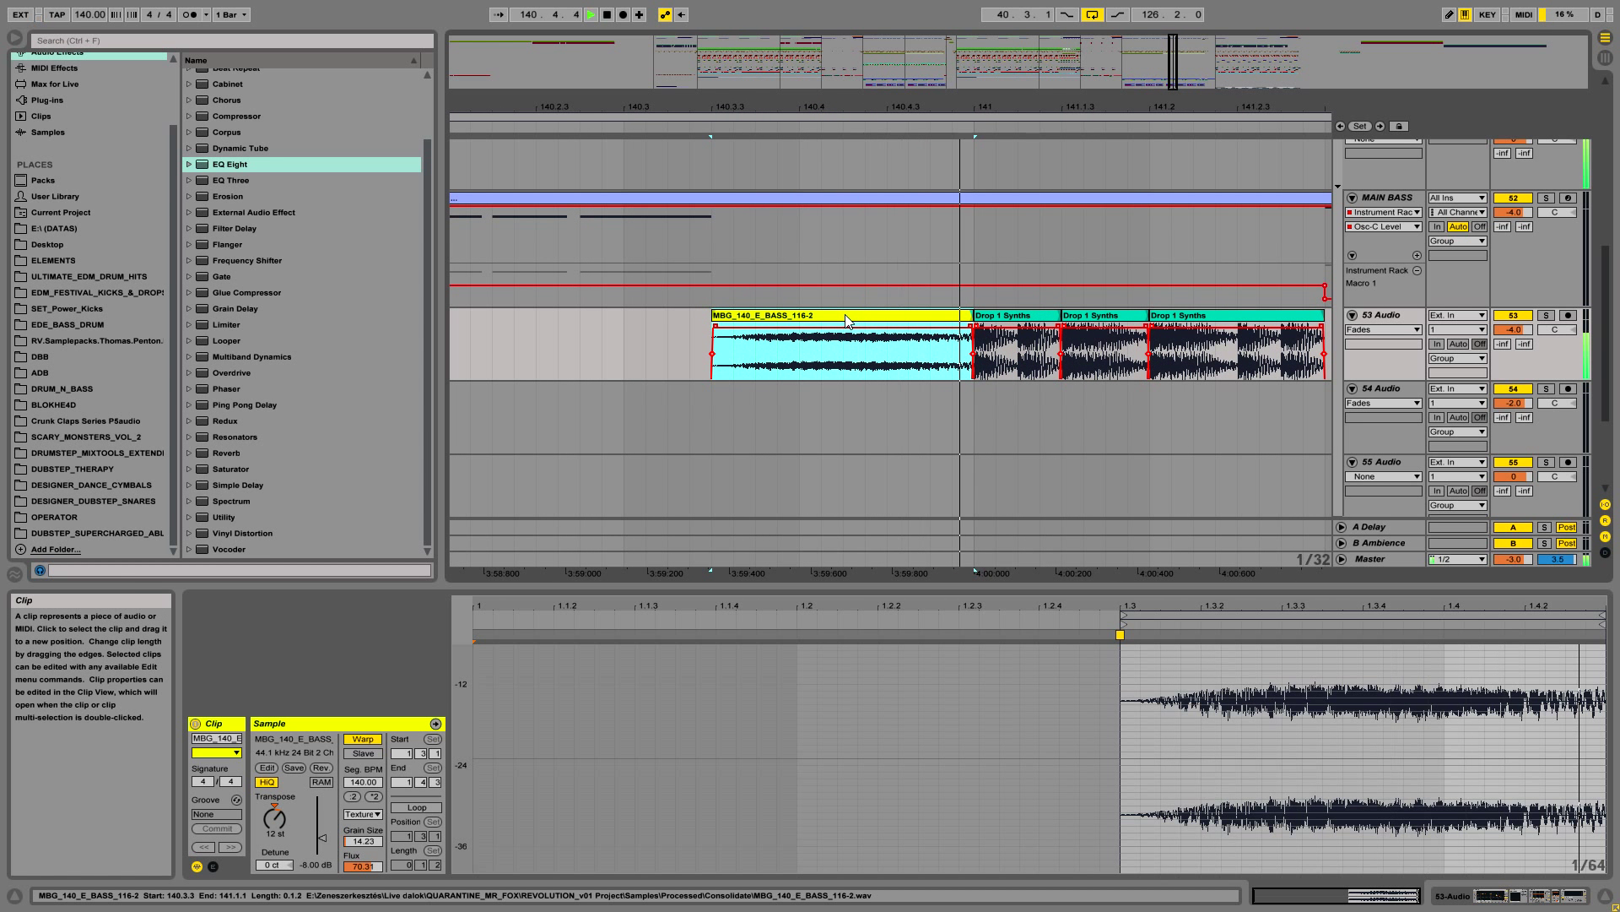
{"action": "key", "text": "space"}
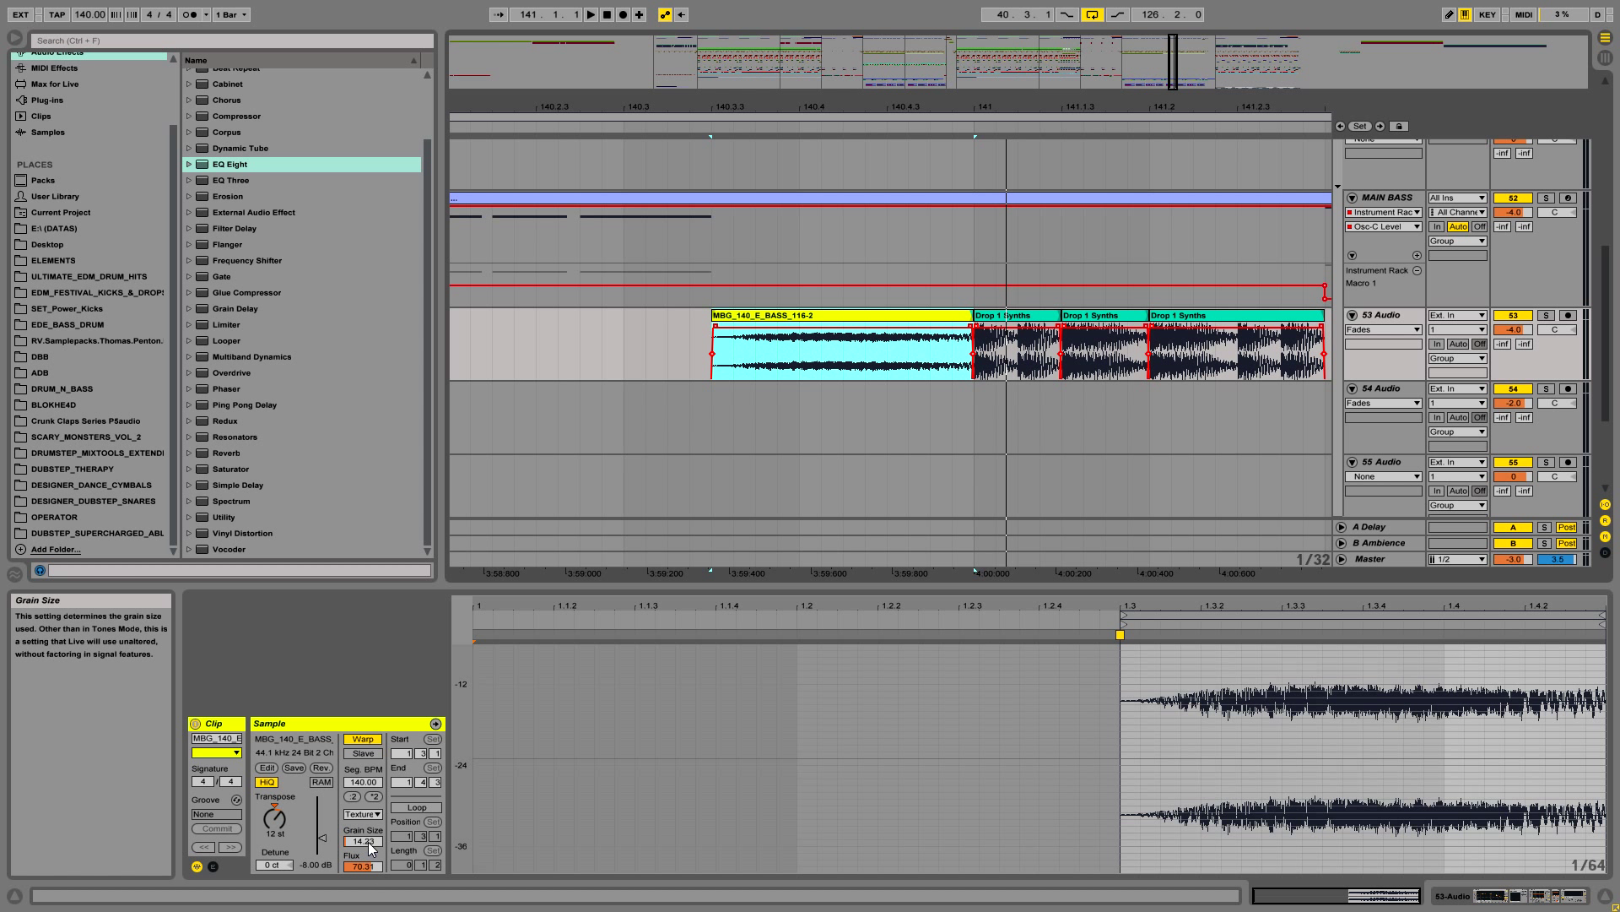
{"action": "left_click", "coordinate": [366, 814]}
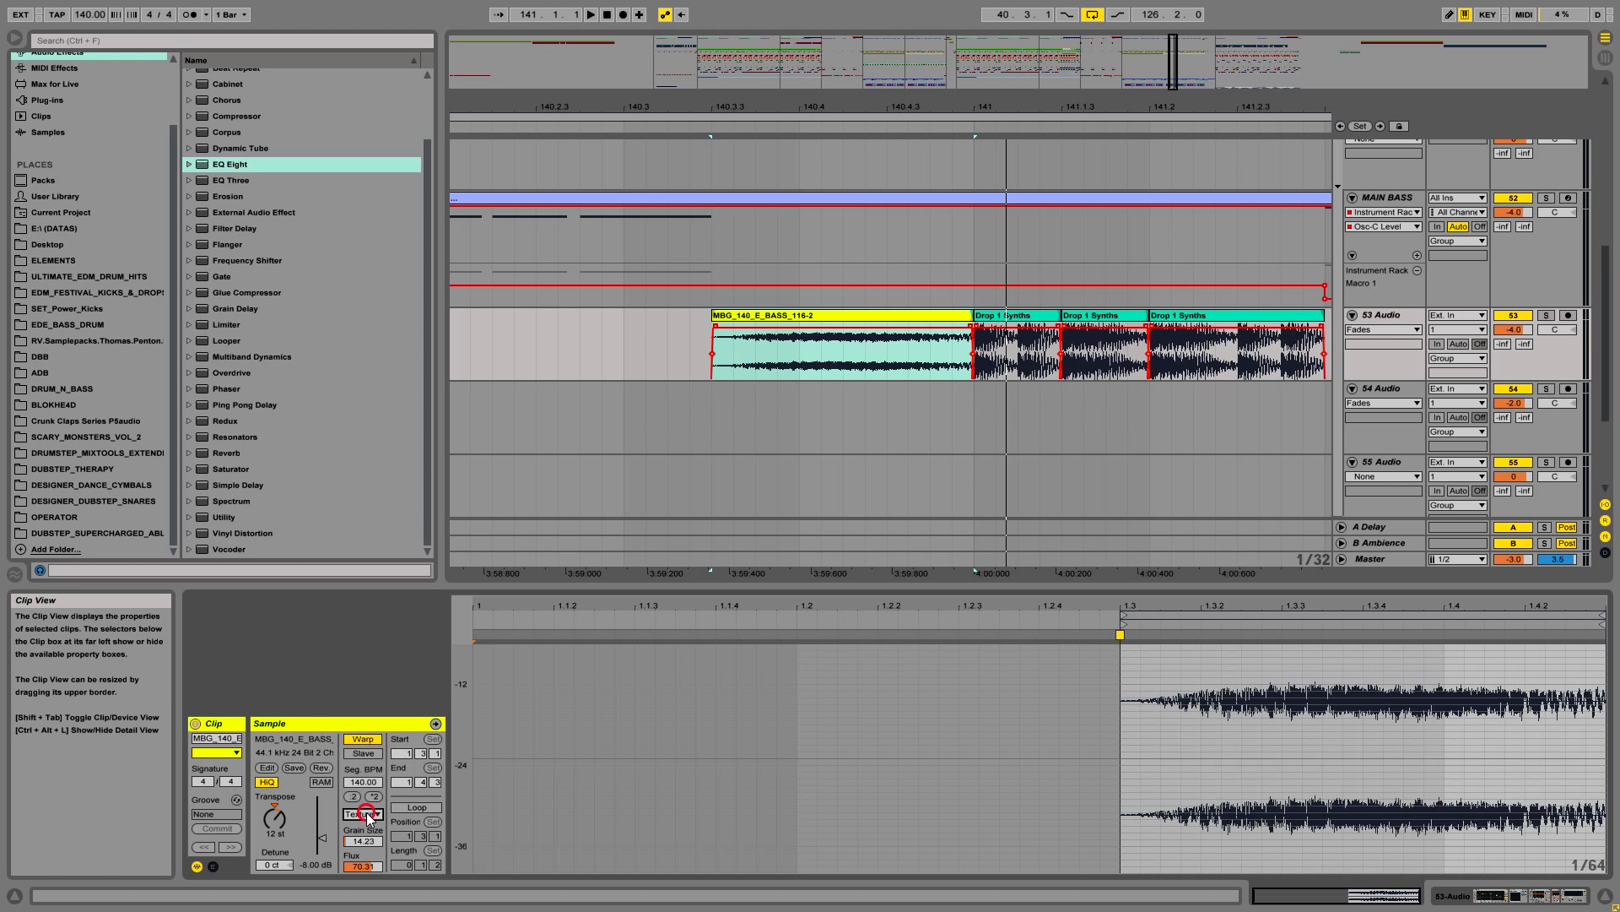
Step: Reset the MBG_140_E_BASS_116-2 clip's transposition to 0 semitones and move the clip to start at 140.2.1
{"action": "key", "text": "space"}
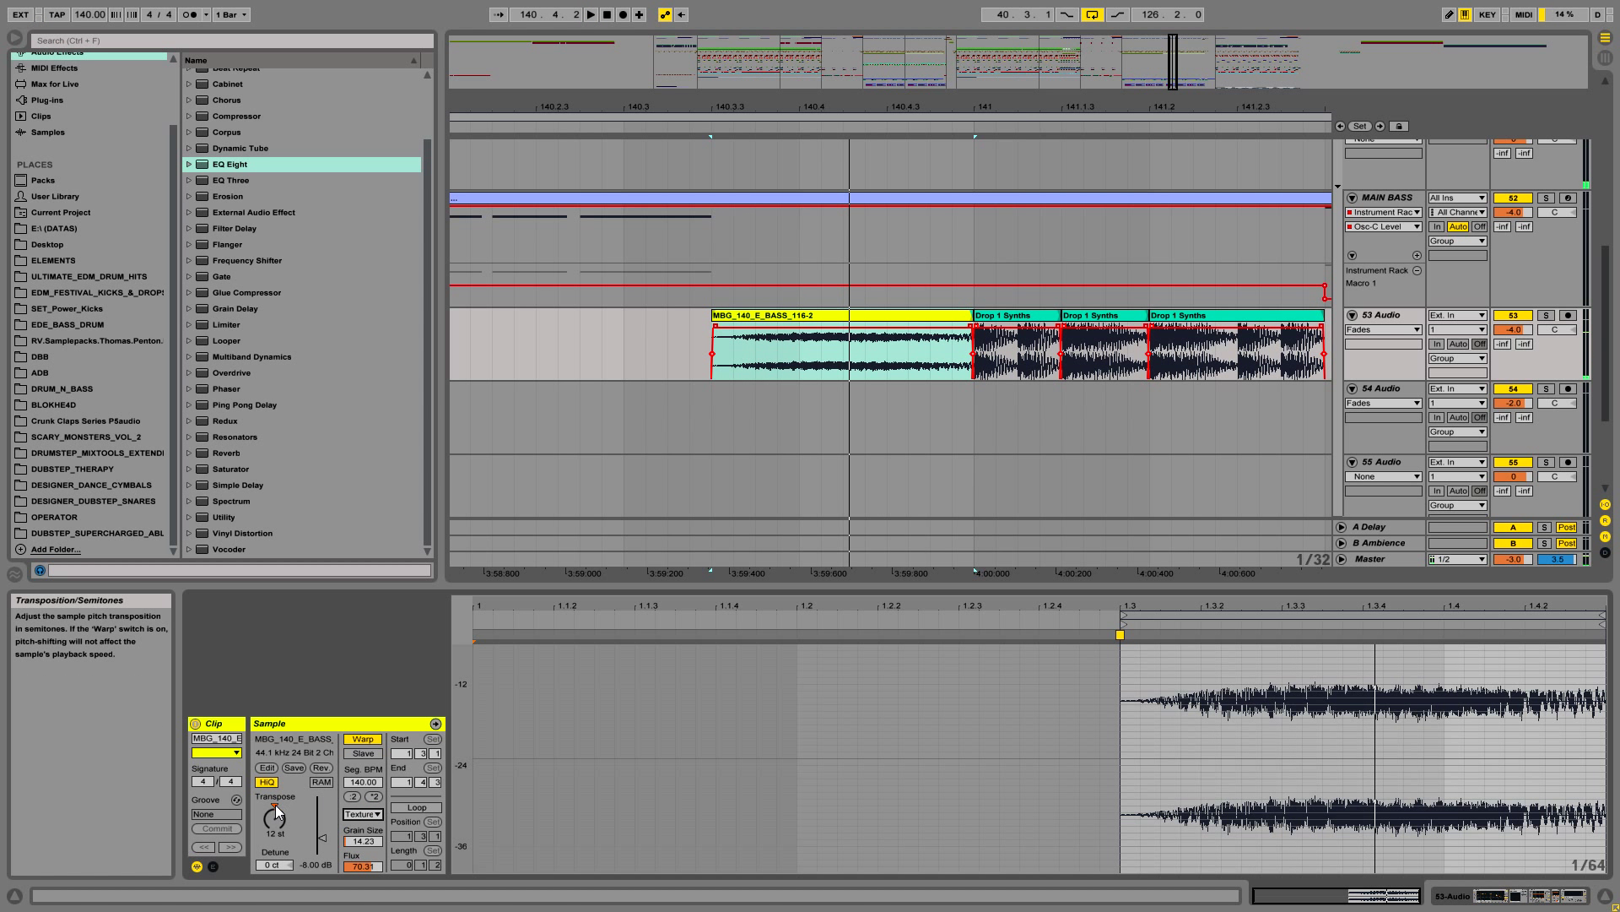
{"action": "left_click_drag", "start_coordinate": [849, 317], "coordinate": [586, 329]}
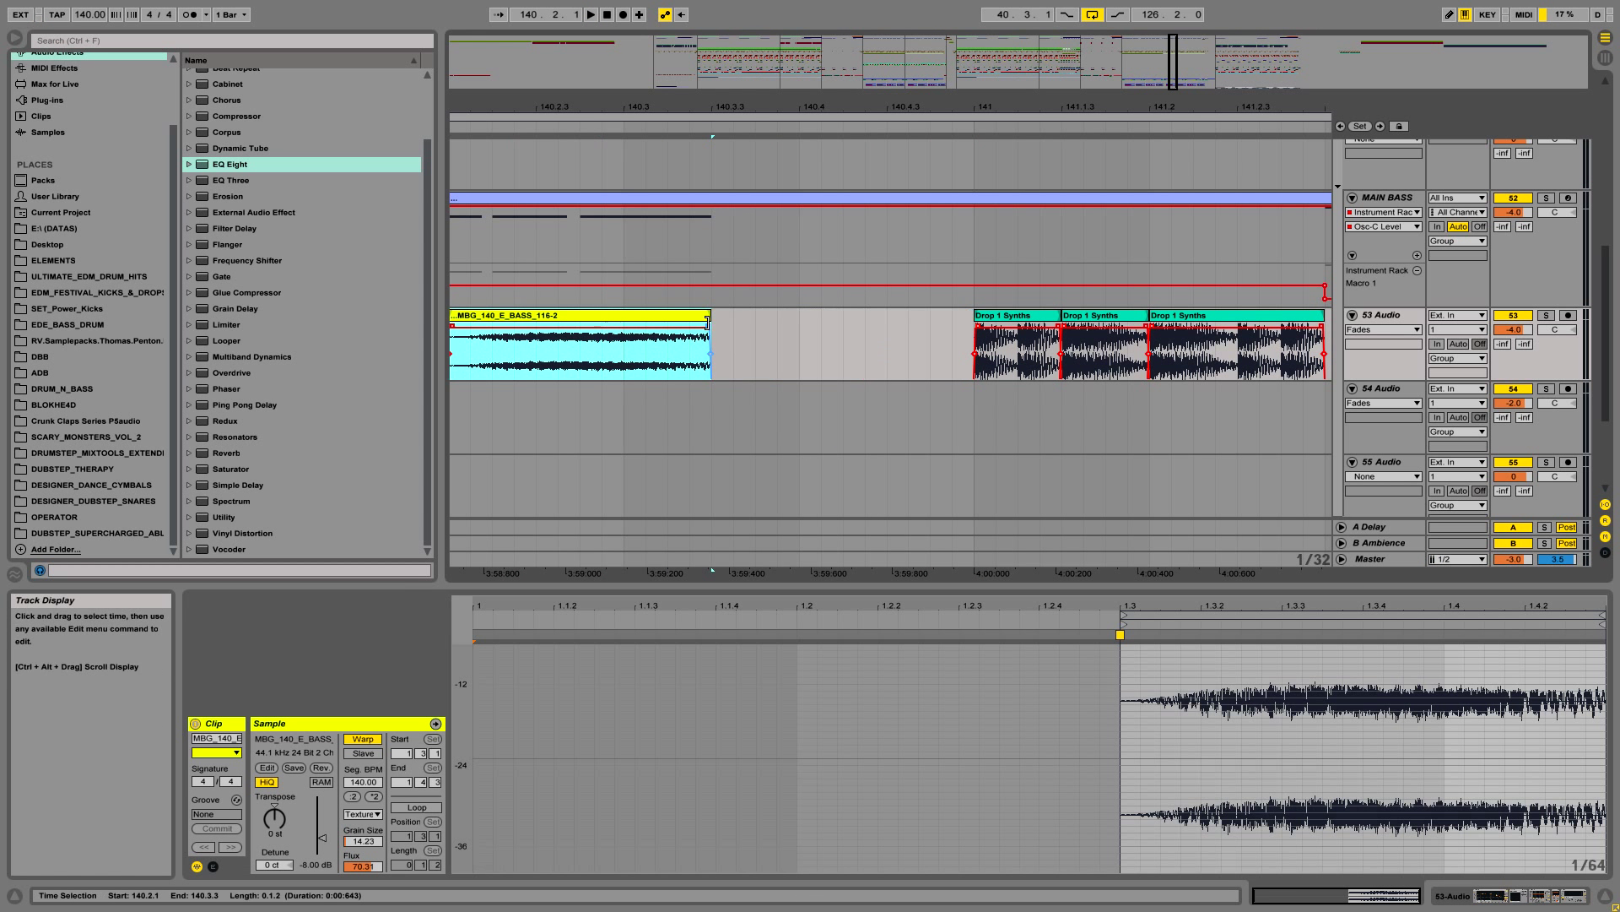
{"action": "left_click_drag", "start_coordinate": [706, 317], "coordinate": [779, 310]}
Step: Solo the 53 Audio track and audition the moved bass clip on its own
{"action": "left_click", "coordinate": [1546, 315]}
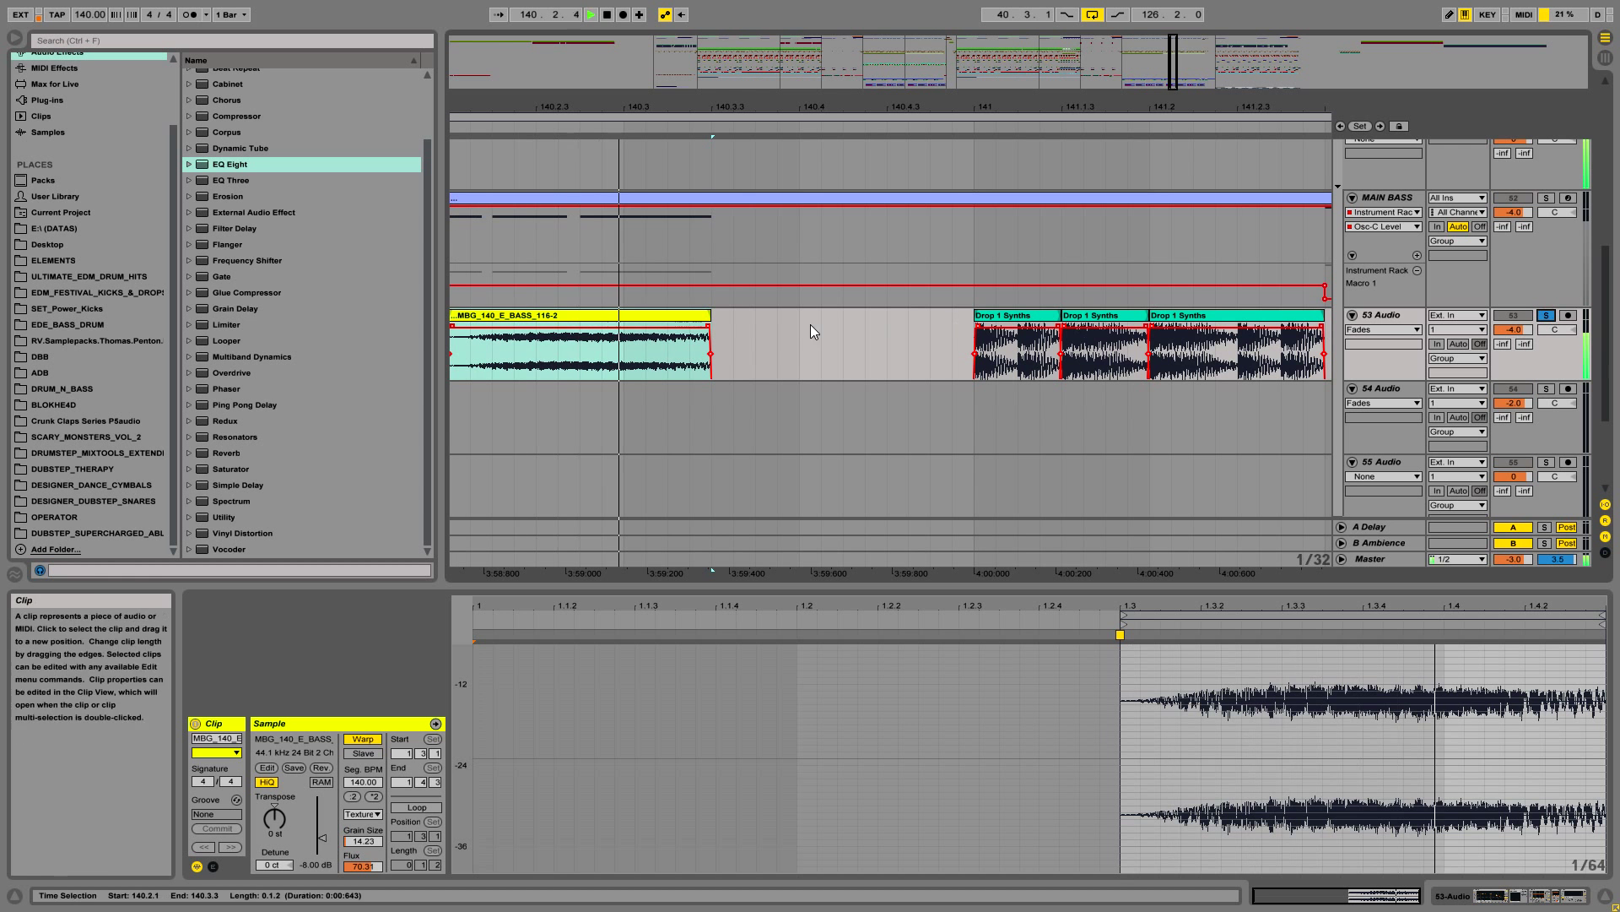
{"action": "left_click_drag", "start_coordinate": [590, 109], "coordinate": [687, 106]}
{"action": "key", "text": "space"}
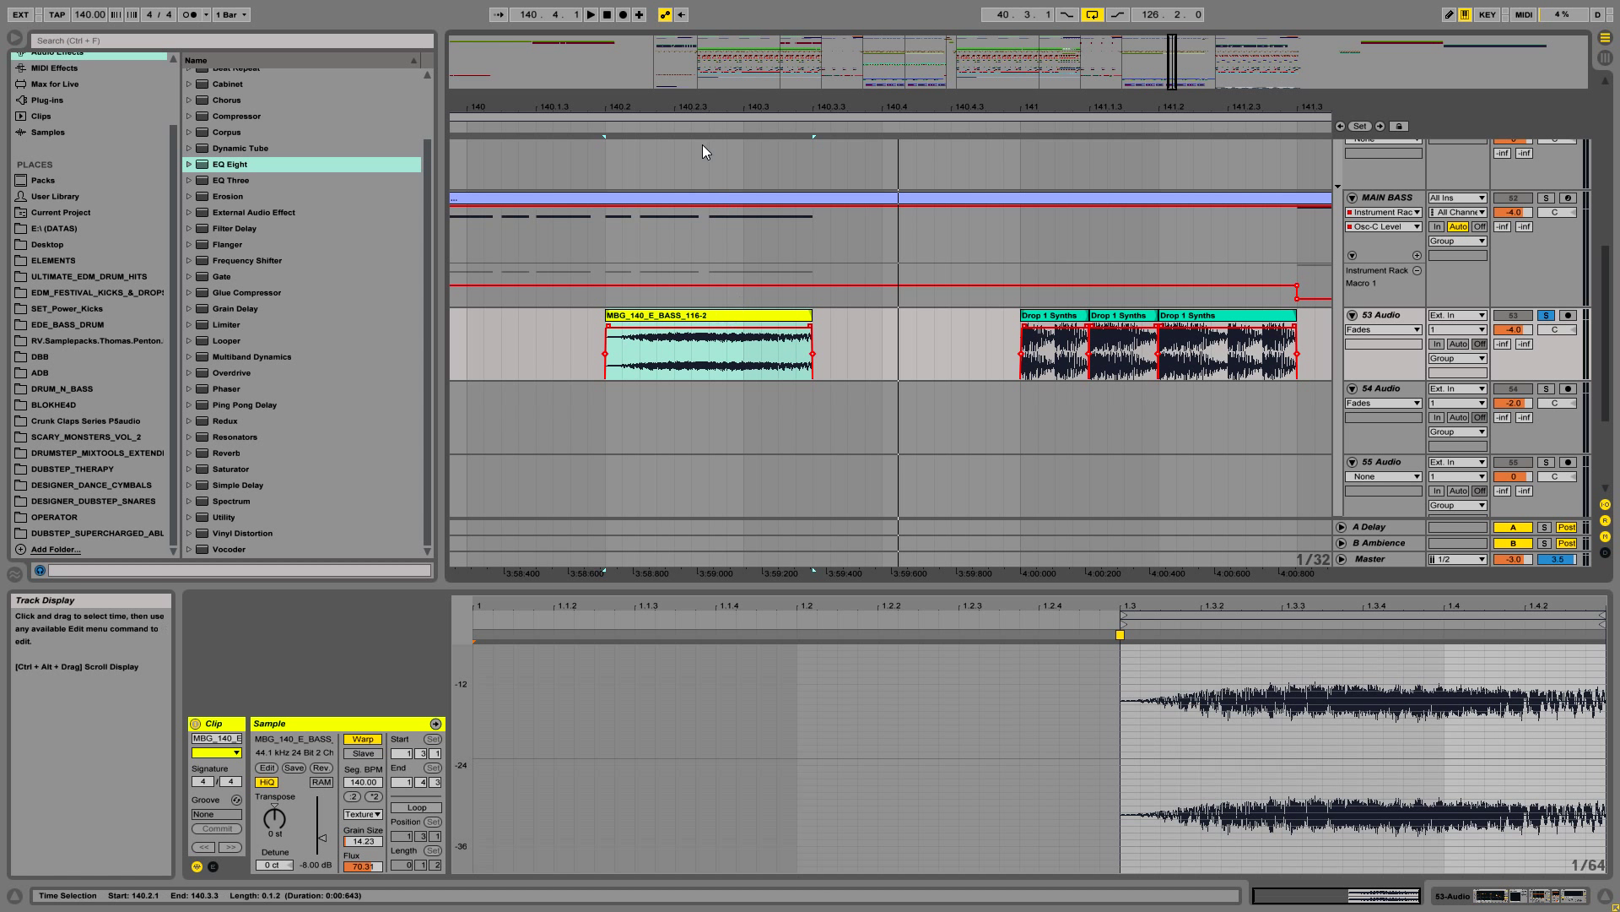
{"action": "left_click_drag", "start_coordinate": [761, 108], "coordinate": [817, 150]}
{"action": "key", "text": "space"}
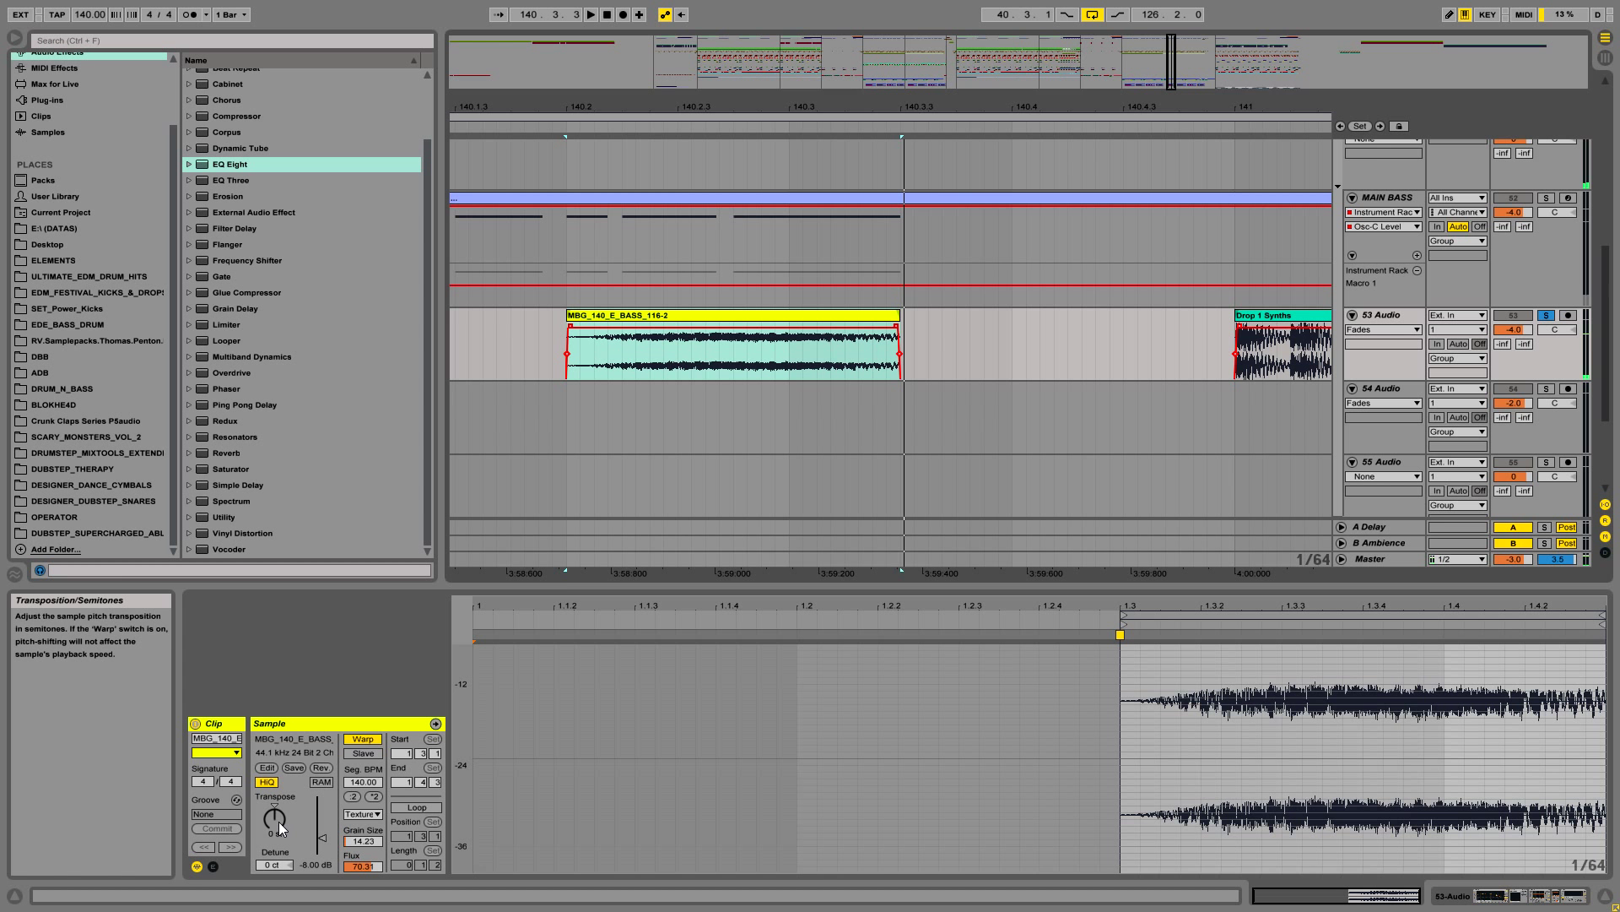
Step: Set the bass clip's transposition to -4 semitones, Grain Size to about 110 and Flux to about 32.8, auditioning the changes
{"action": "left_click_drag", "start_coordinate": [280, 826], "coordinate": [363, 756]}
{"action": "key", "text": "space"}
{"action": "key", "text": "space"}
{"action": "key", "text": "space"}
{"action": "key", "text": "space"}
{"action": "key", "text": "space"}
{"action": "key", "text": "space"}
{"action": "left_click_drag", "start_coordinate": [363, 866], "coordinate": [274, 854]}
{"action": "key", "text": "space"}
{"action": "key", "text": "space"}
{"action": "key", "text": "space"}
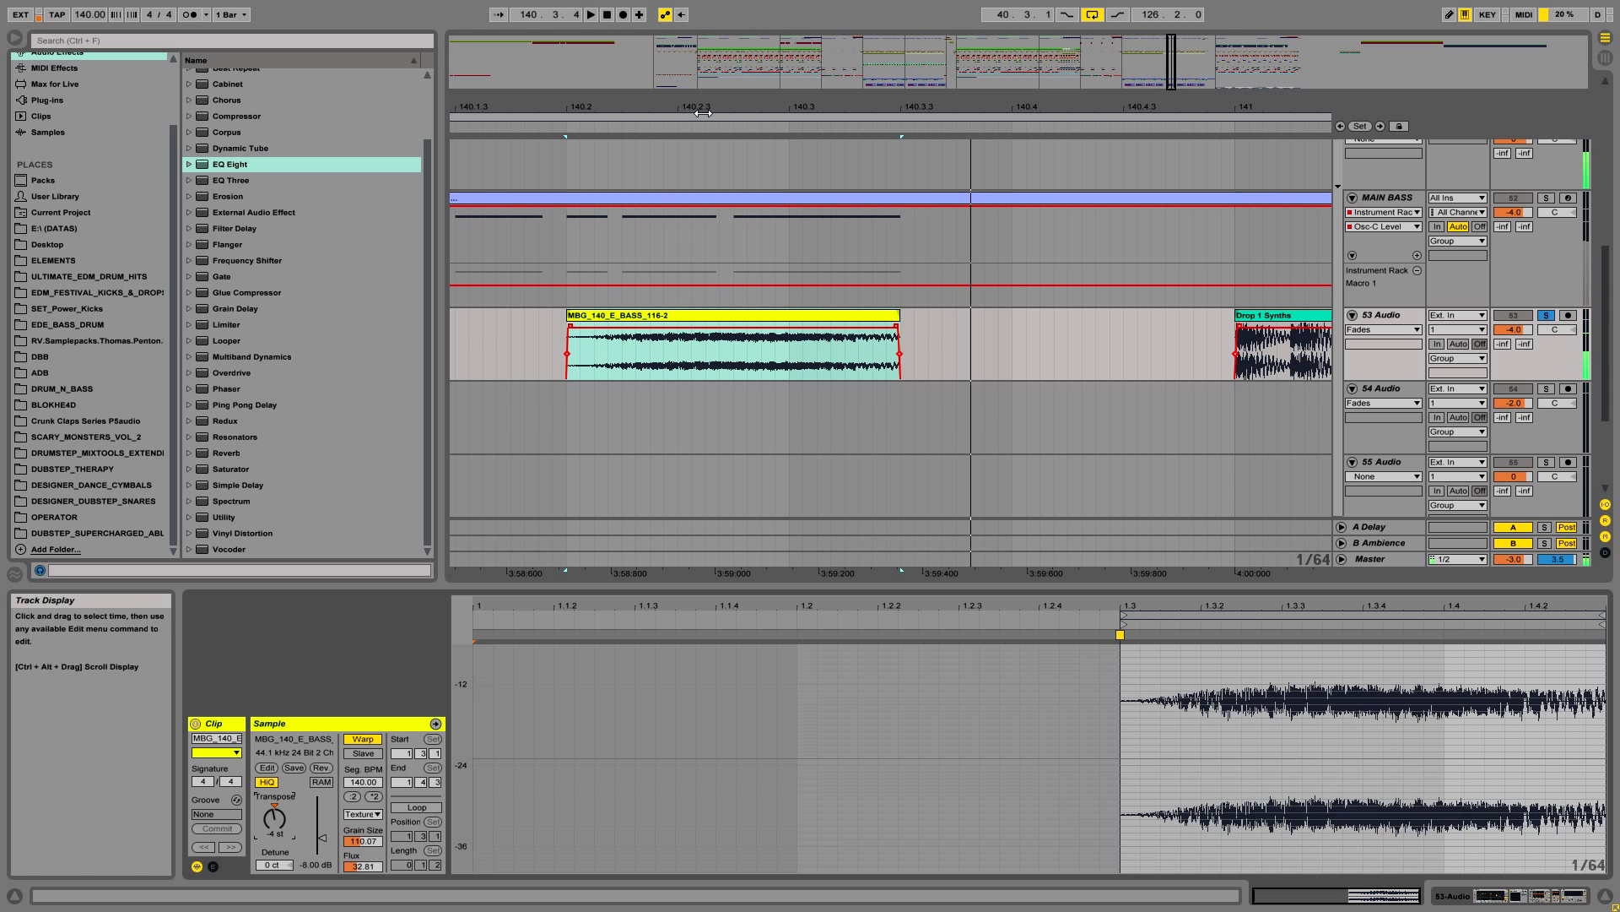
Step: Switch the warp mode of the MBG_140_E_BASS_116-2 clip to Tones
{"action": "left_click_drag", "start_coordinate": [698, 108], "coordinate": [790, 109]}
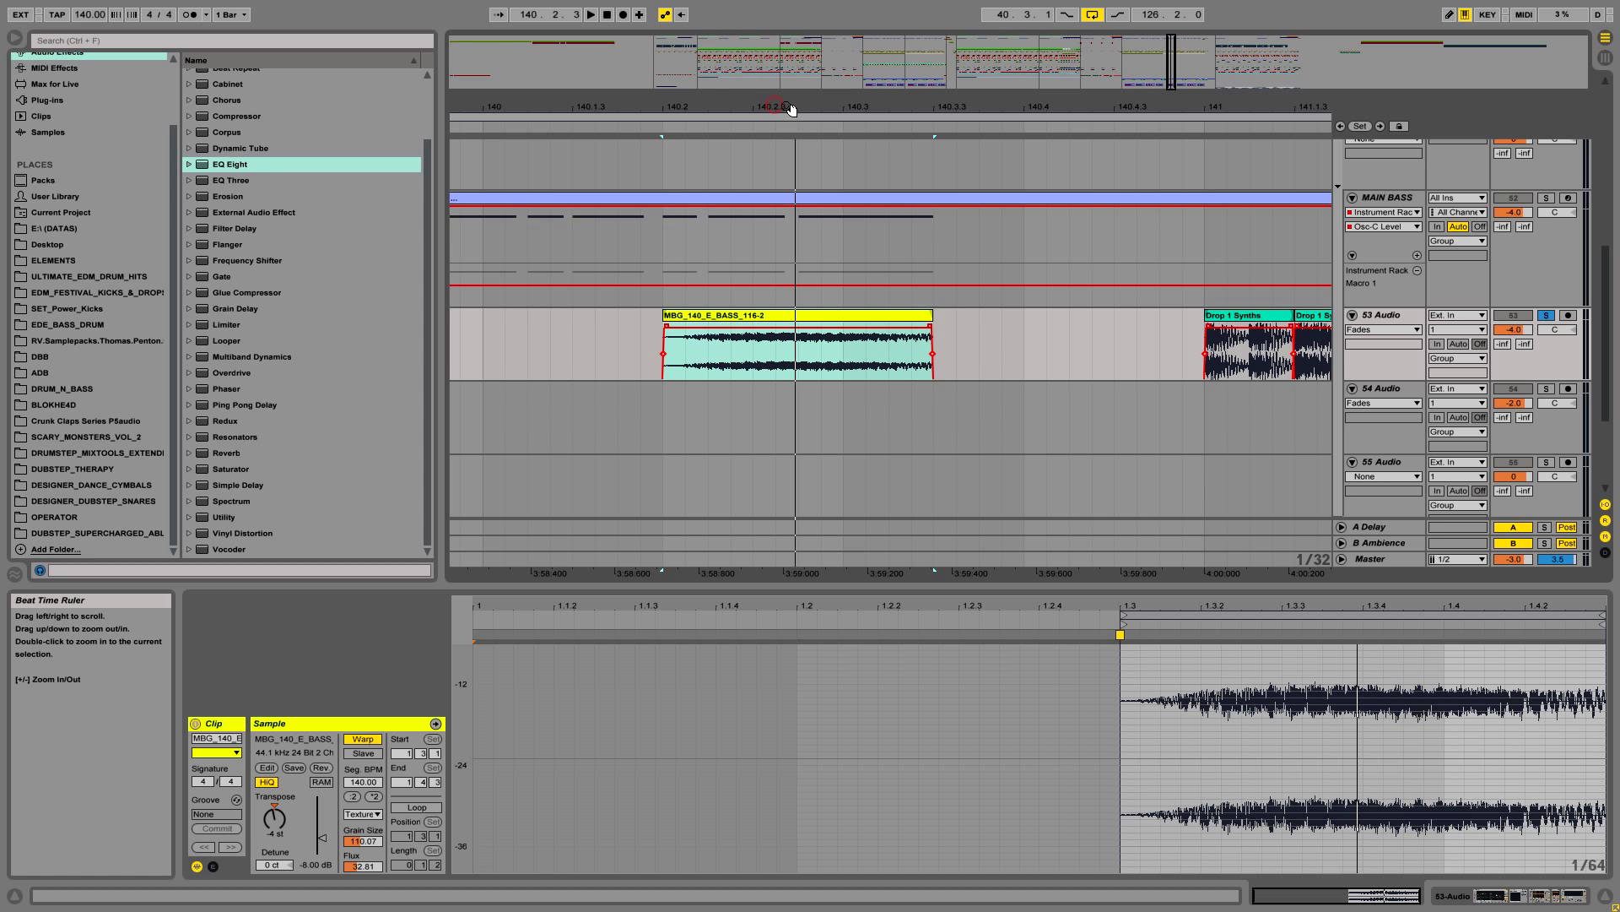
{"action": "left_click", "coordinate": [363, 813]}
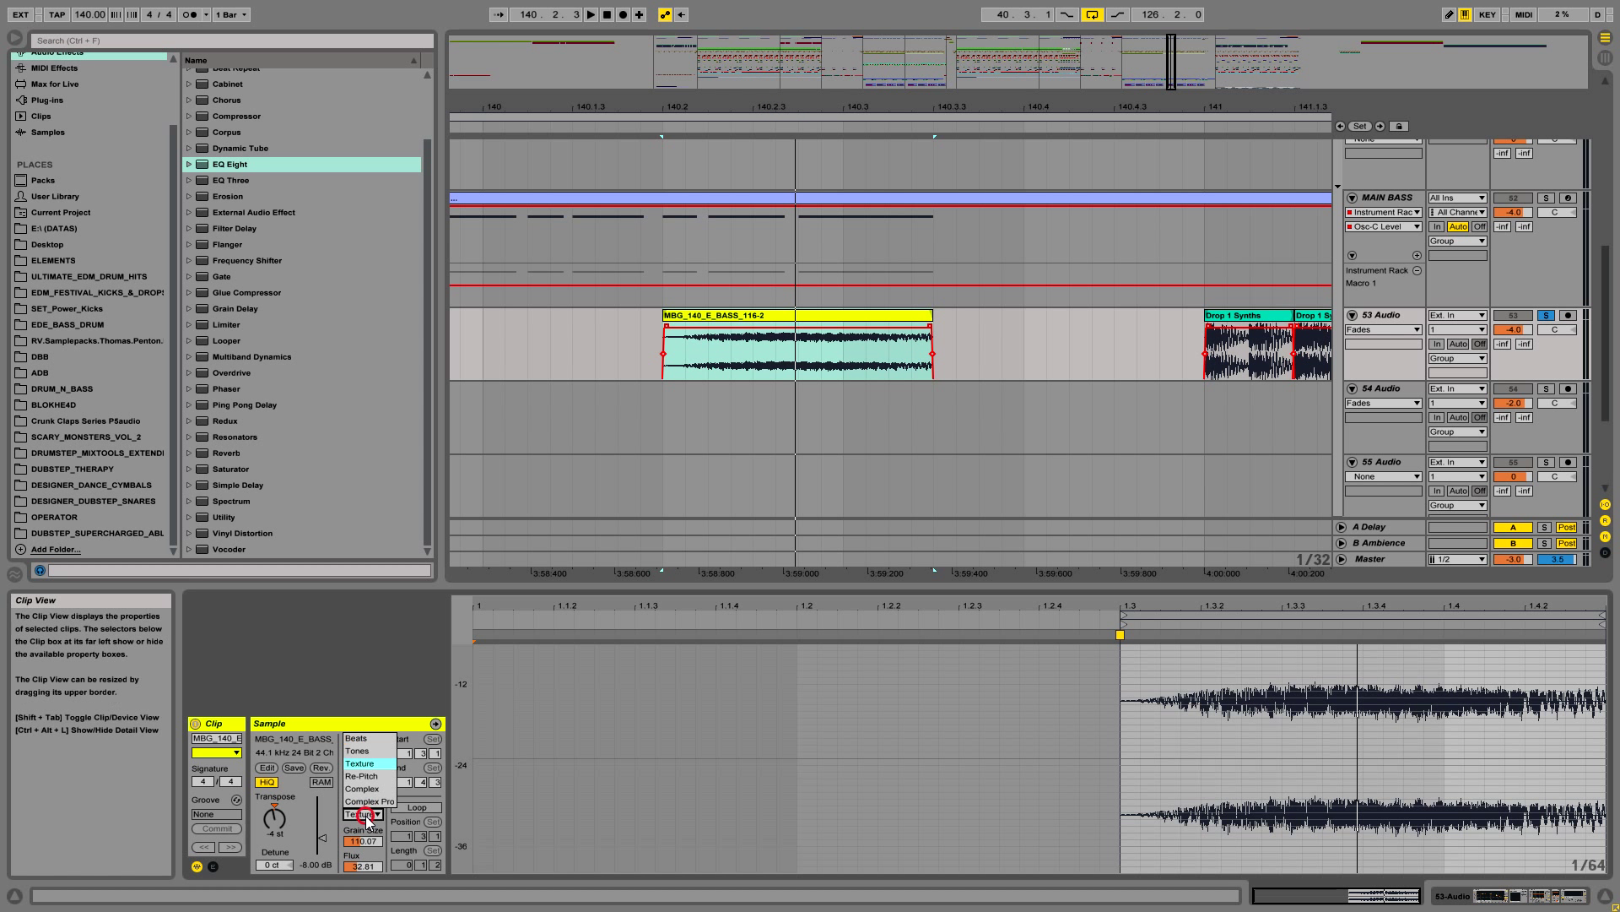
{"action": "left_click", "coordinate": [361, 751]}
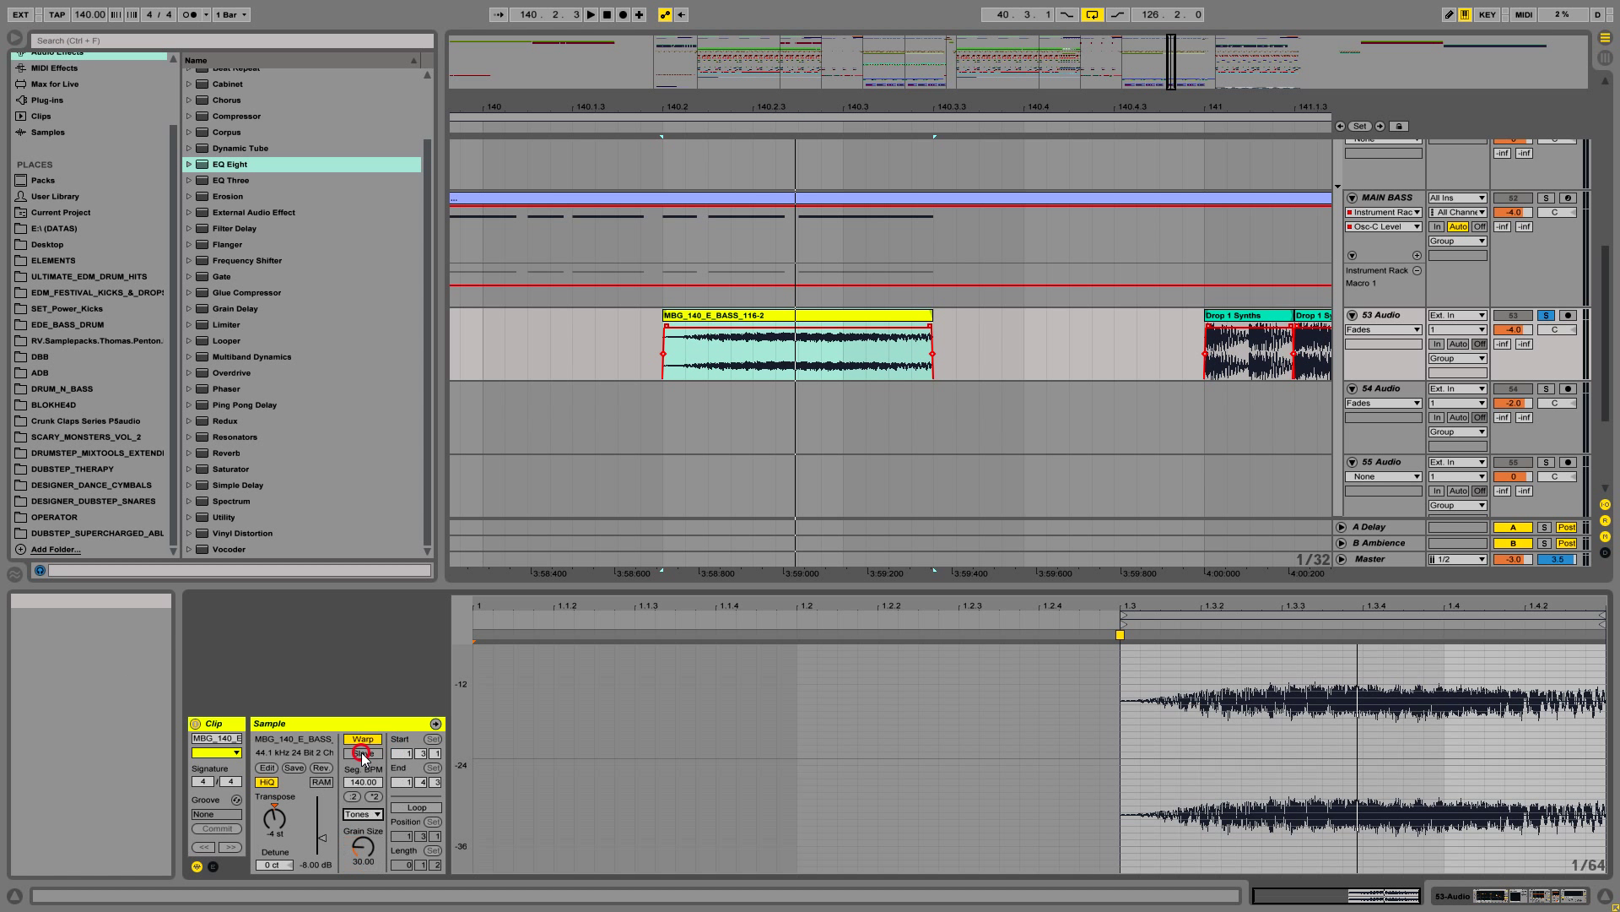
{"action": "left_click", "coordinate": [374, 815]}
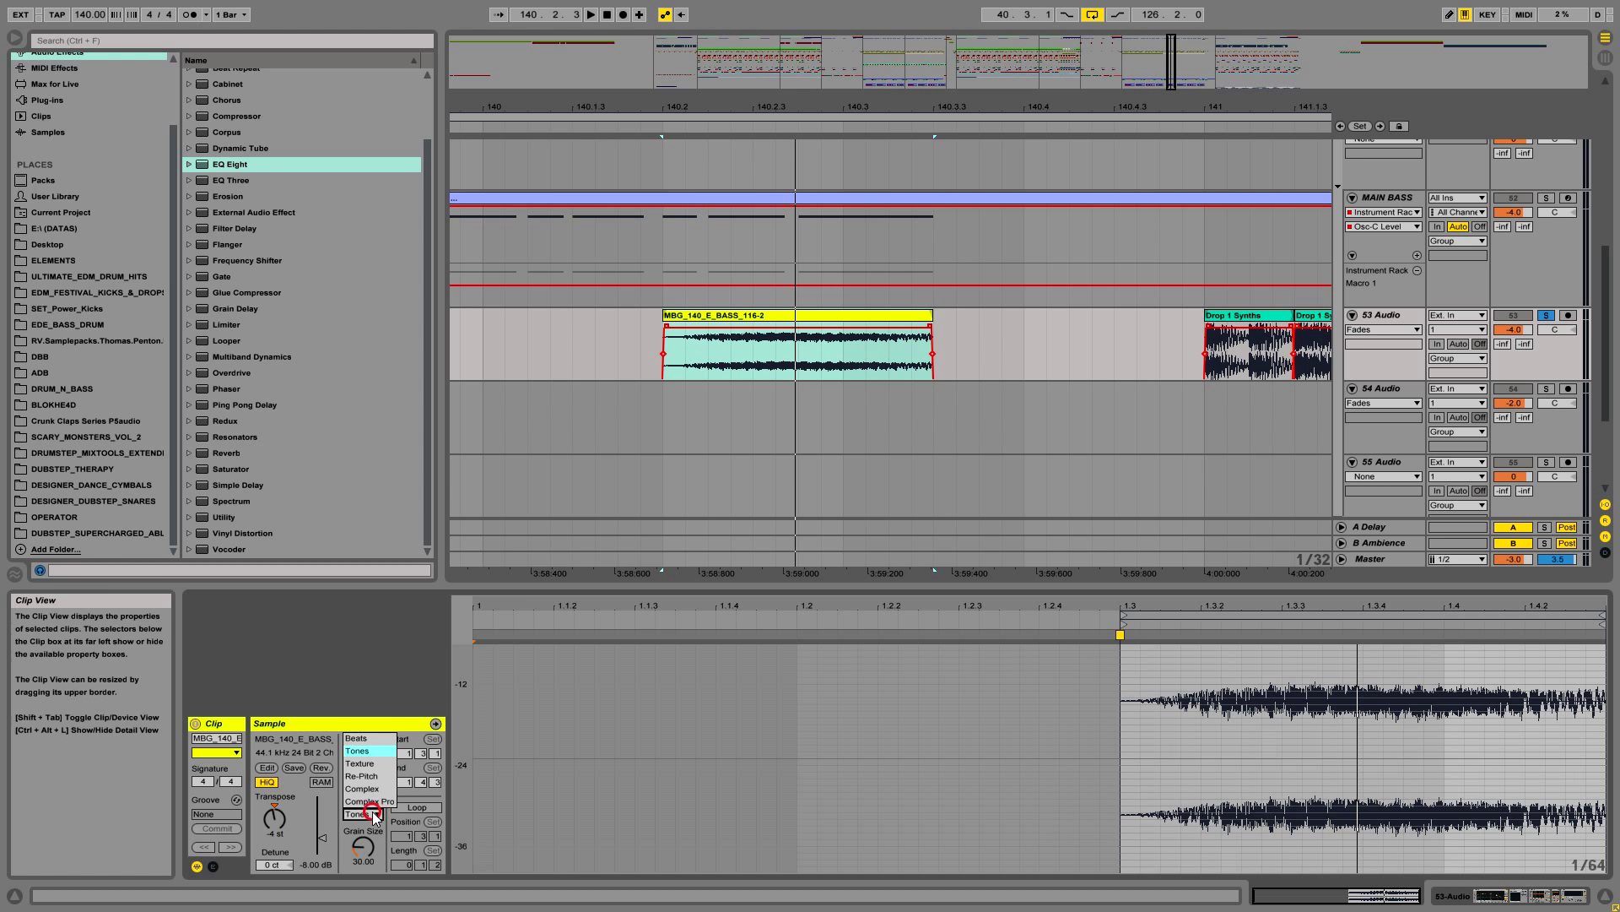
{"action": "left_click", "coordinate": [373, 815]}
{"action": "left_click_drag", "start_coordinate": [815, 107], "coordinate": [884, 99]}
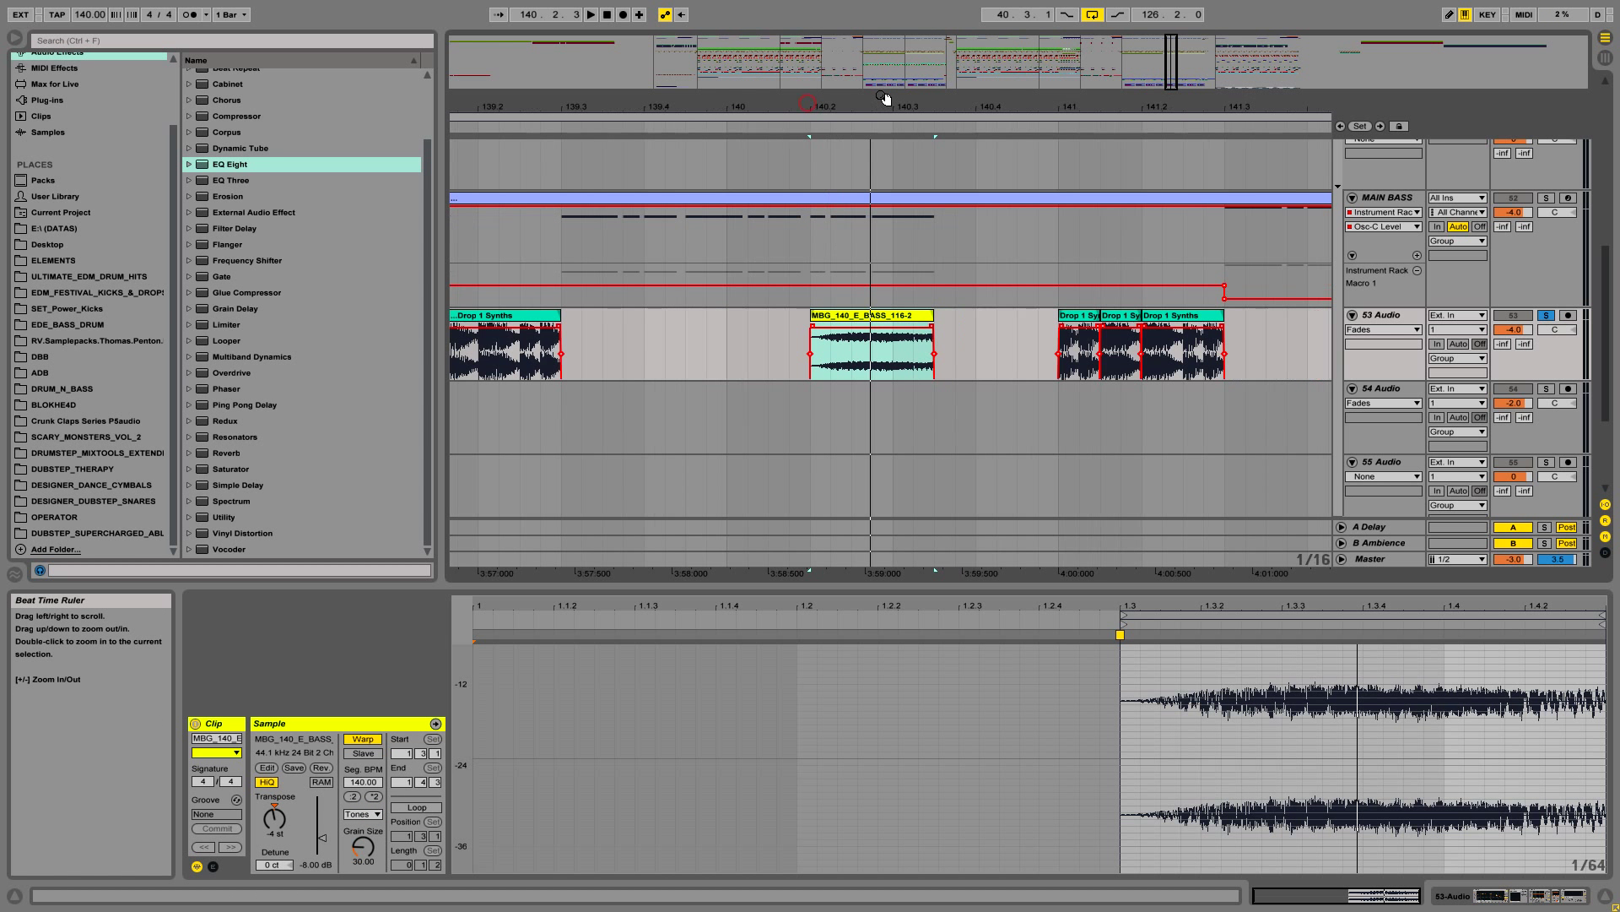